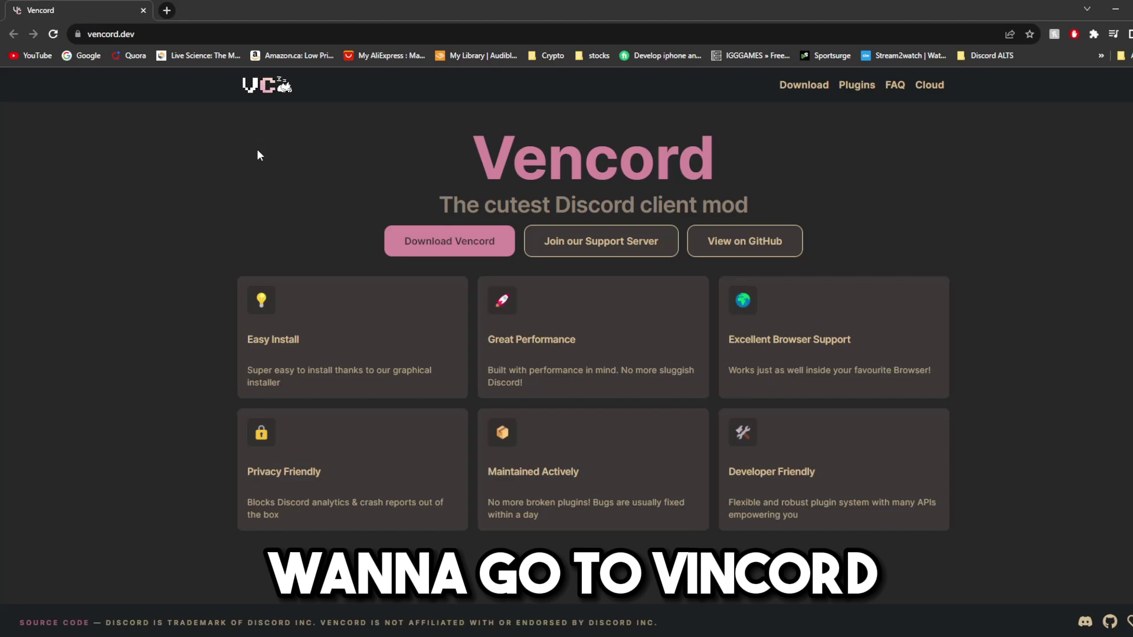
# Download the Windows version of VencordInstaller.exe from the Vencord website and launch it
pyautogui.click(449, 241)
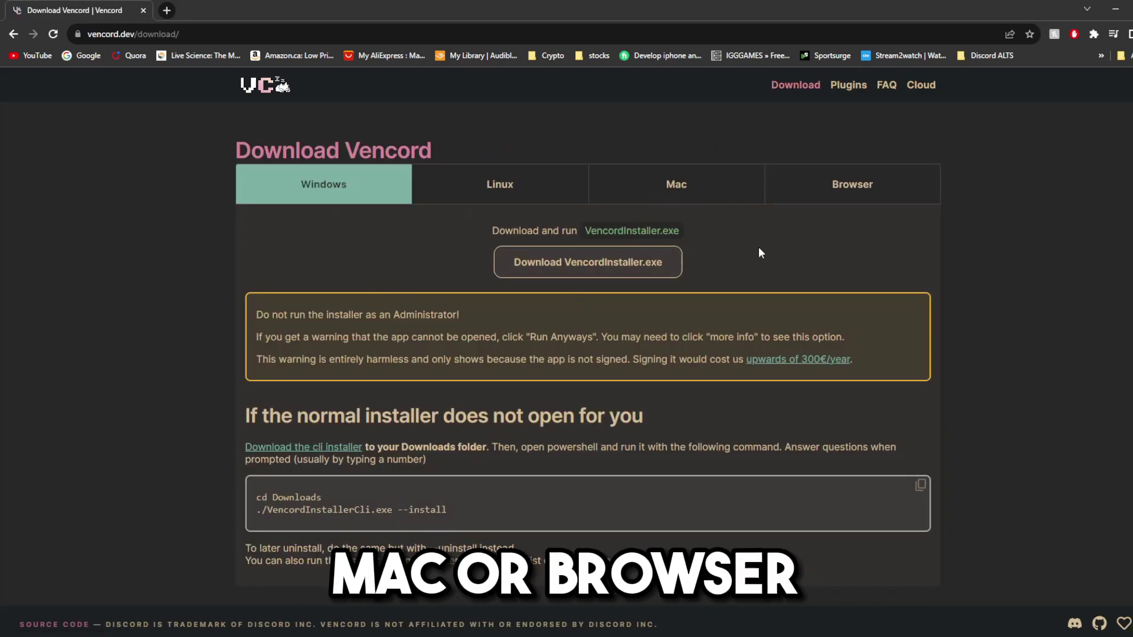
pyautogui.click(861, 188)
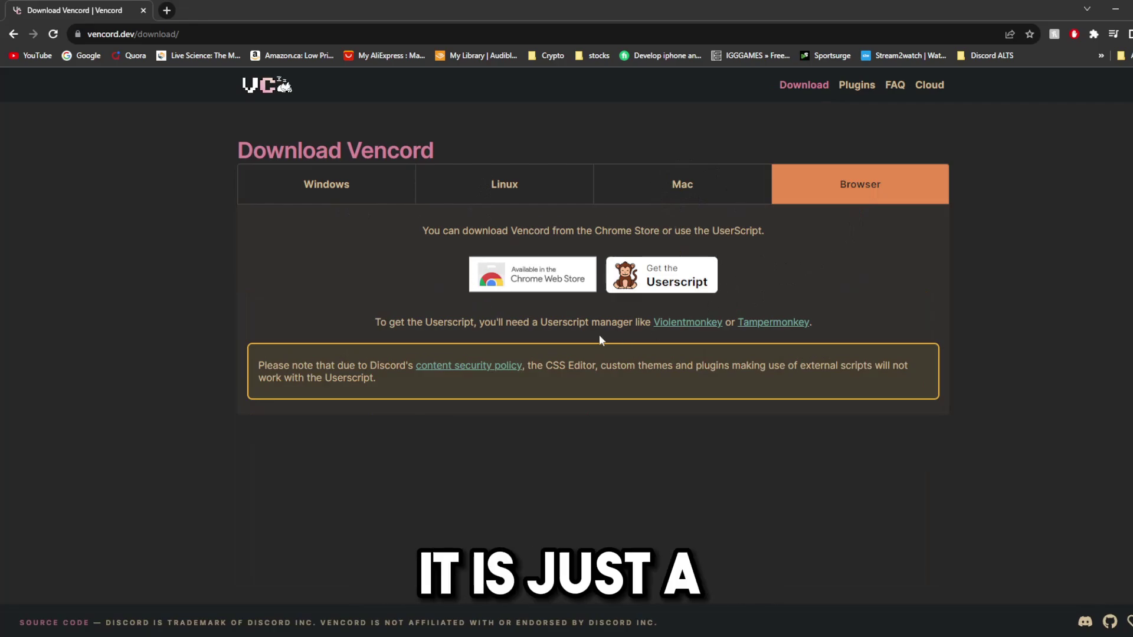
pyautogui.click(372, 201)
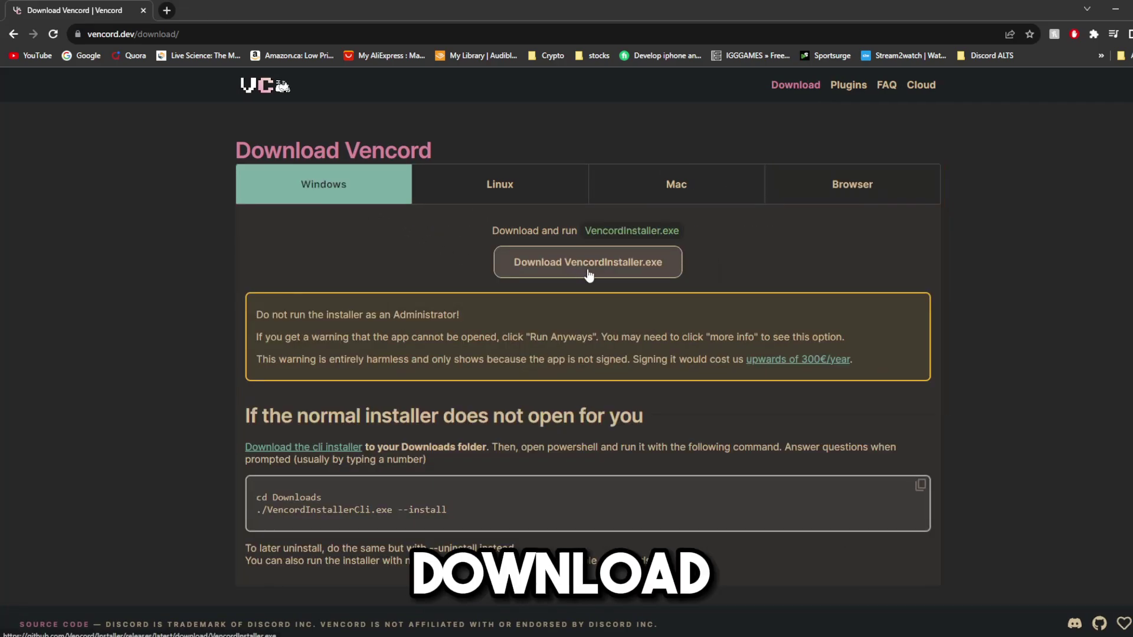
pyautogui.click(599, 269)
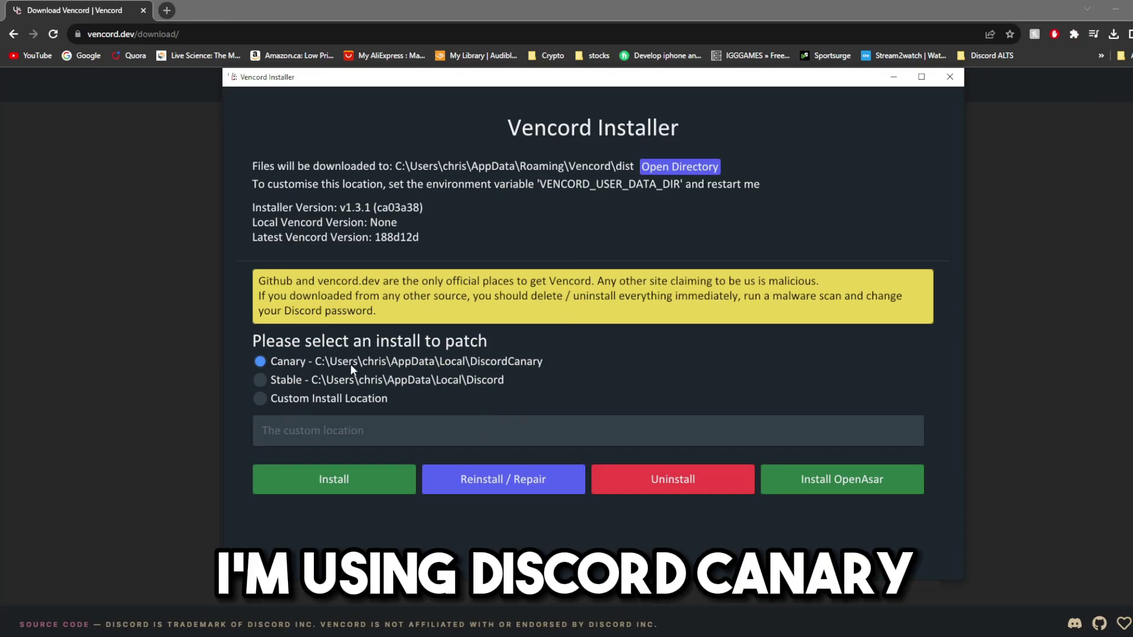
# Install Vencord on the Discord Canary installation and dismiss the completion message
pyautogui.click(322, 480)
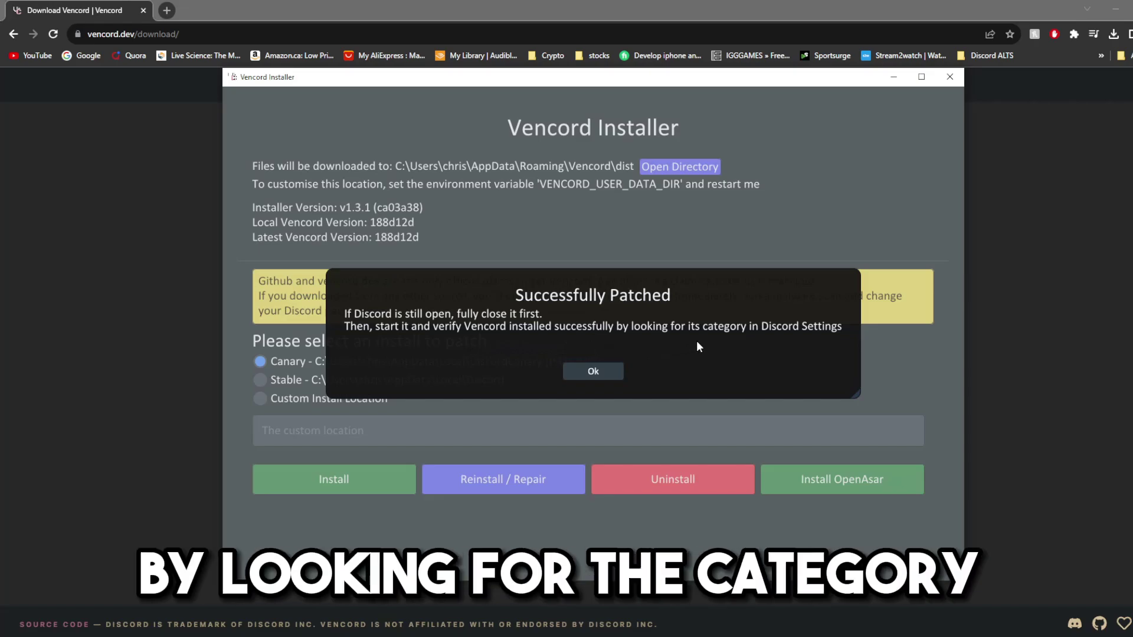
pyautogui.click(595, 371)
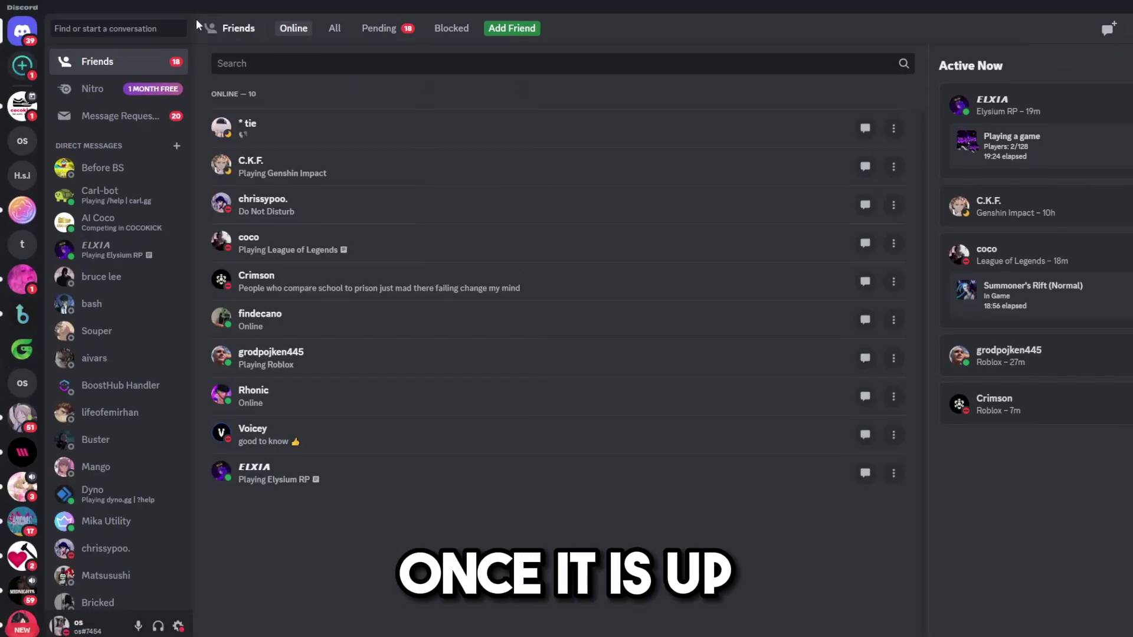
# Switch to Discord and open the Vencord Plugins page in the user settings
pyautogui.click(178, 626)
pyautogui.scroll(-5, 351, 386)
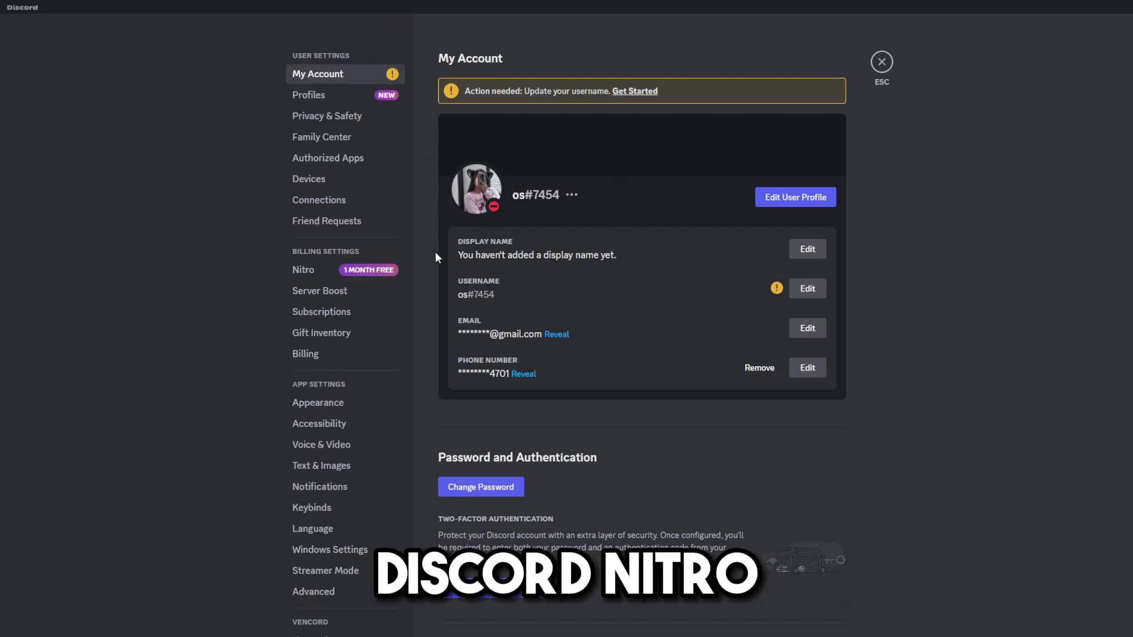
pyautogui.scroll(-3, 298, 306)
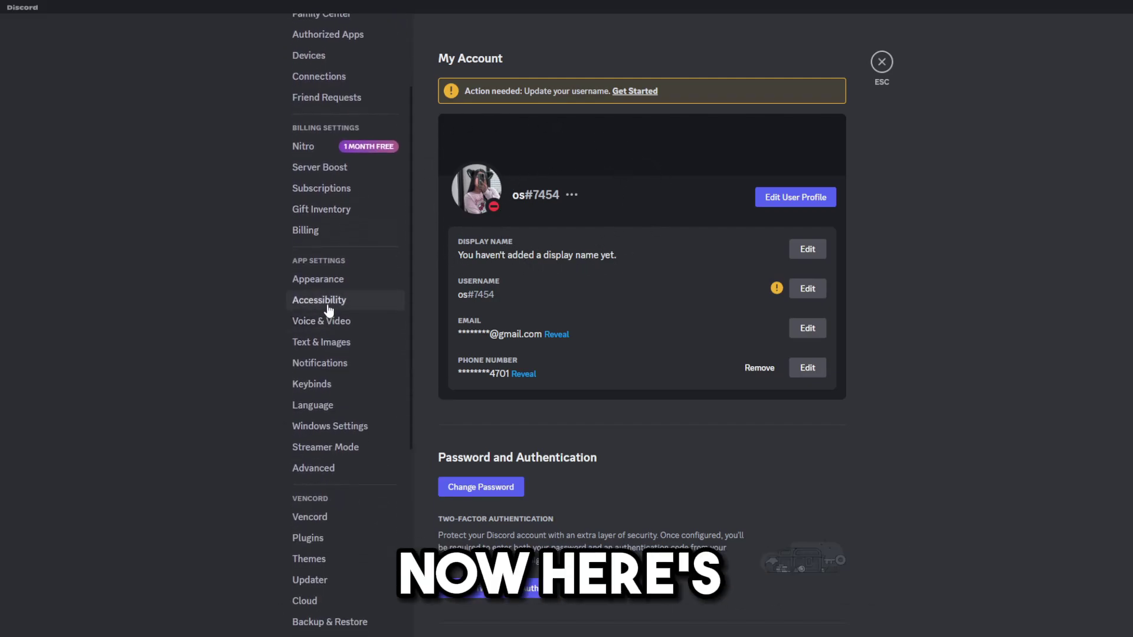
pyautogui.click(328, 539)
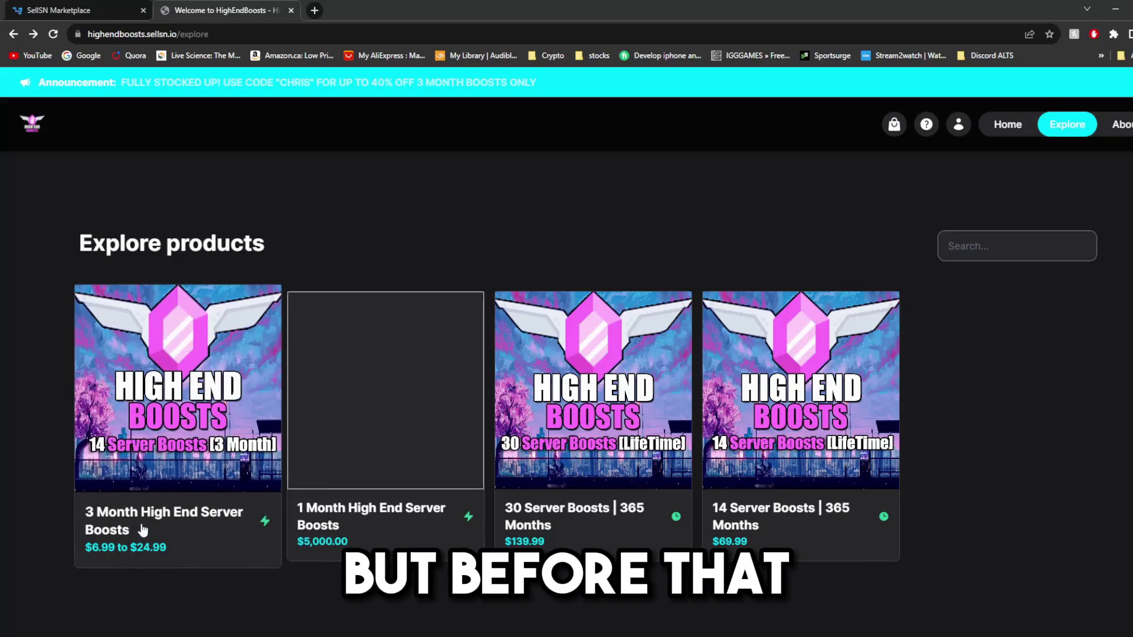
# In the browser's HighEndBoosts store, open the 3 Month High End Server Boosts product and proceed with 6 Server Boosts | 3 Months
pyautogui.click(141, 529)
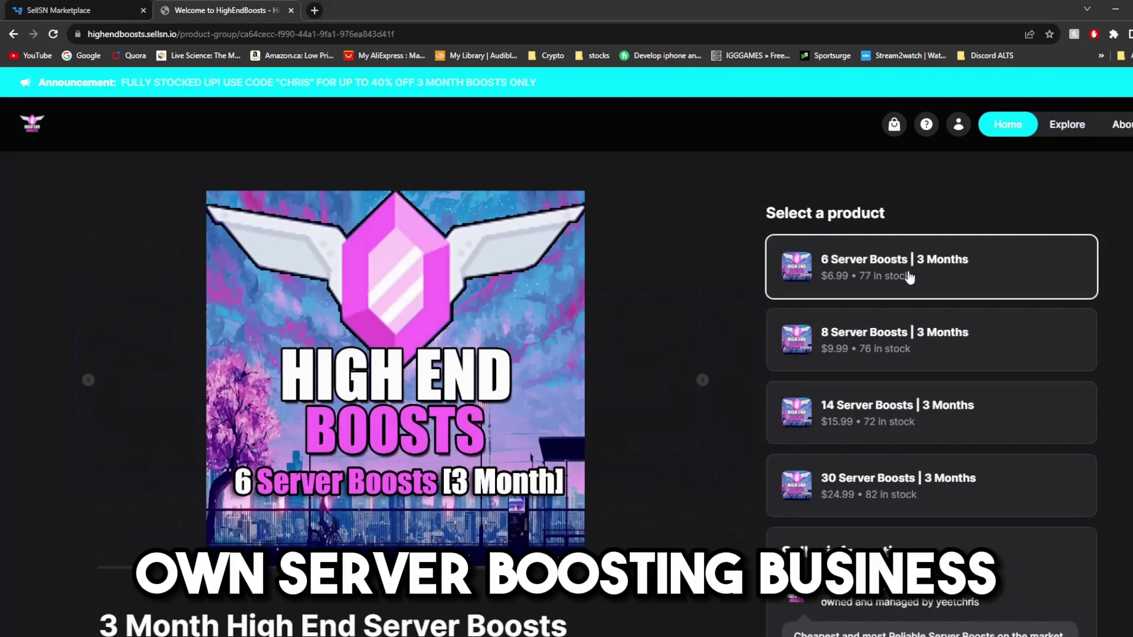
pyautogui.scroll(-5, 907, 275)
pyautogui.click(206, 461)
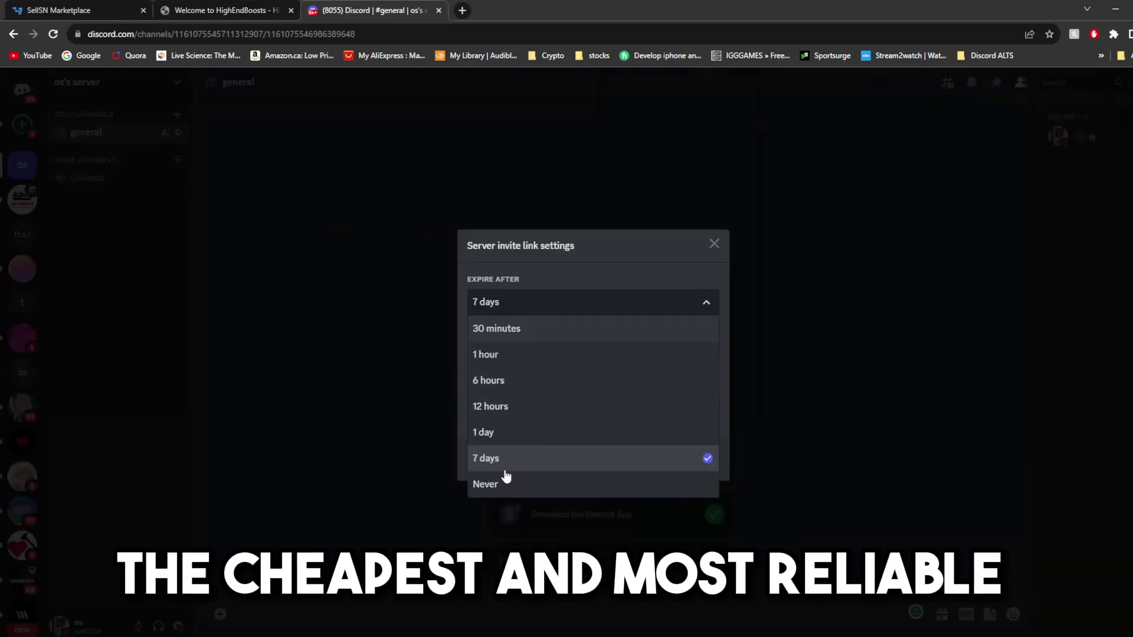
pyautogui.click(505, 486)
pyautogui.click(229, 13)
pyautogui.click(152, 512)
pyautogui.write('https://discord.gg/WePuhJq4XM')
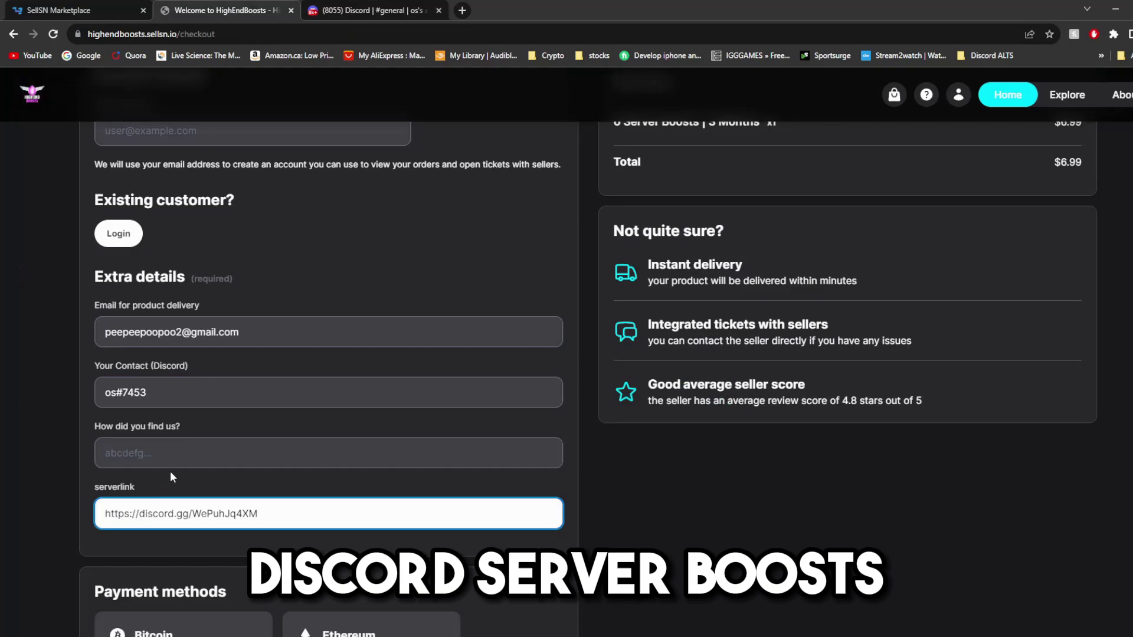
# Review the checkout's payment methods and the discount code in the store's announcement
pyautogui.scroll(-4, 173, 476)
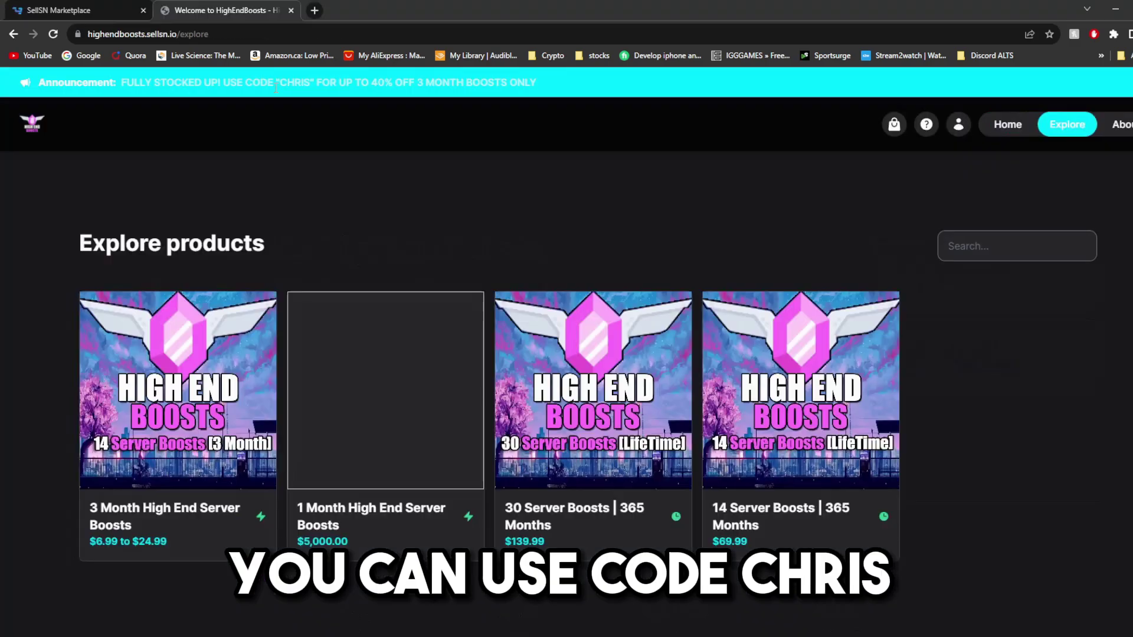
pyautogui.moveTo(277, 83); pyautogui.dragTo(303, 83)
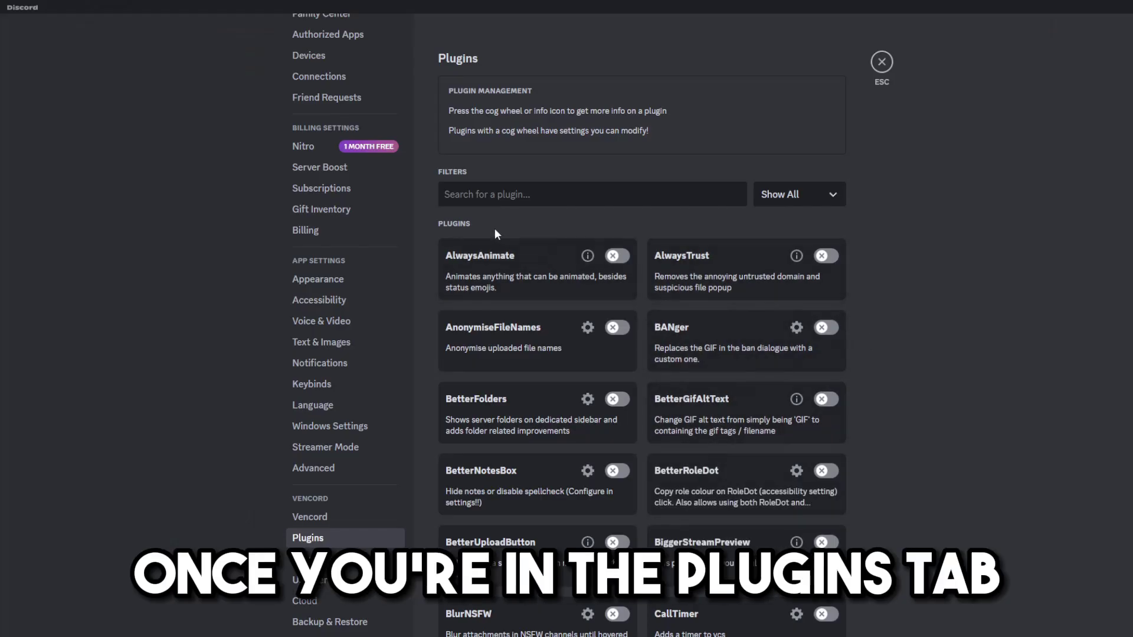
# In Discord's Vencord plugins, search for "fake", enable FakeNitro and restart Discord to apply it
pyautogui.write('fake')
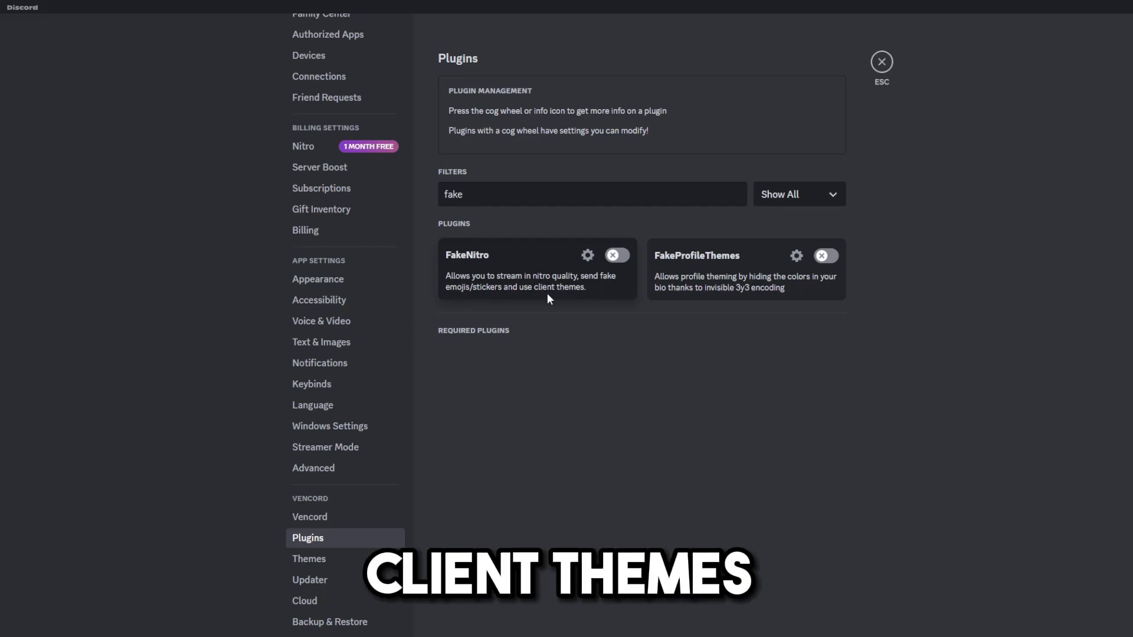
pyautogui.click(617, 255)
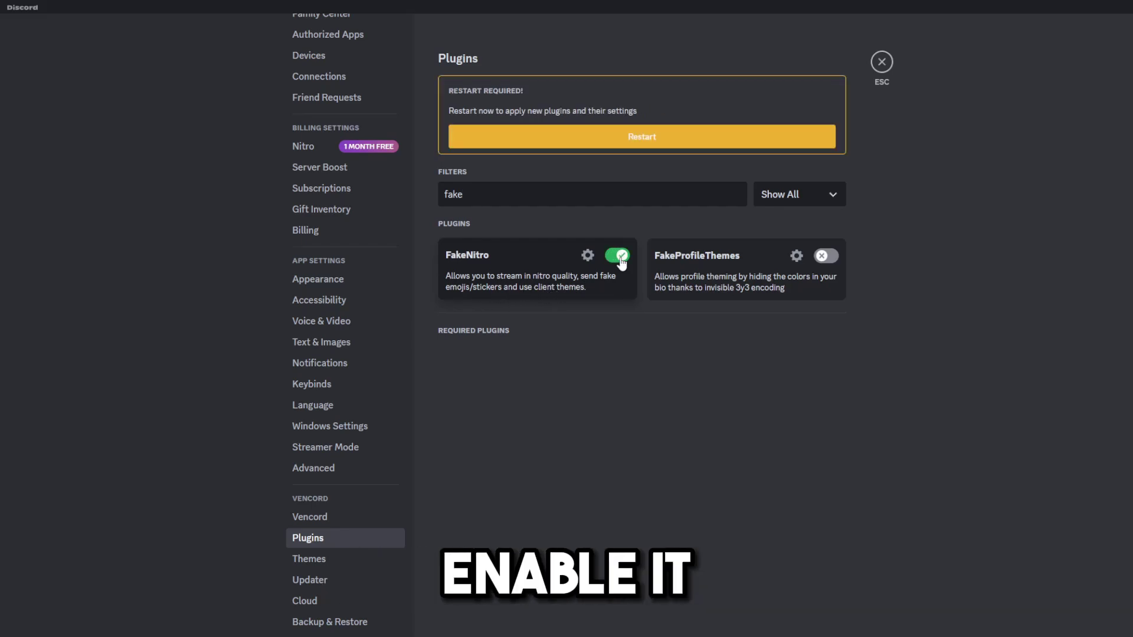
pyautogui.click(759, 146)
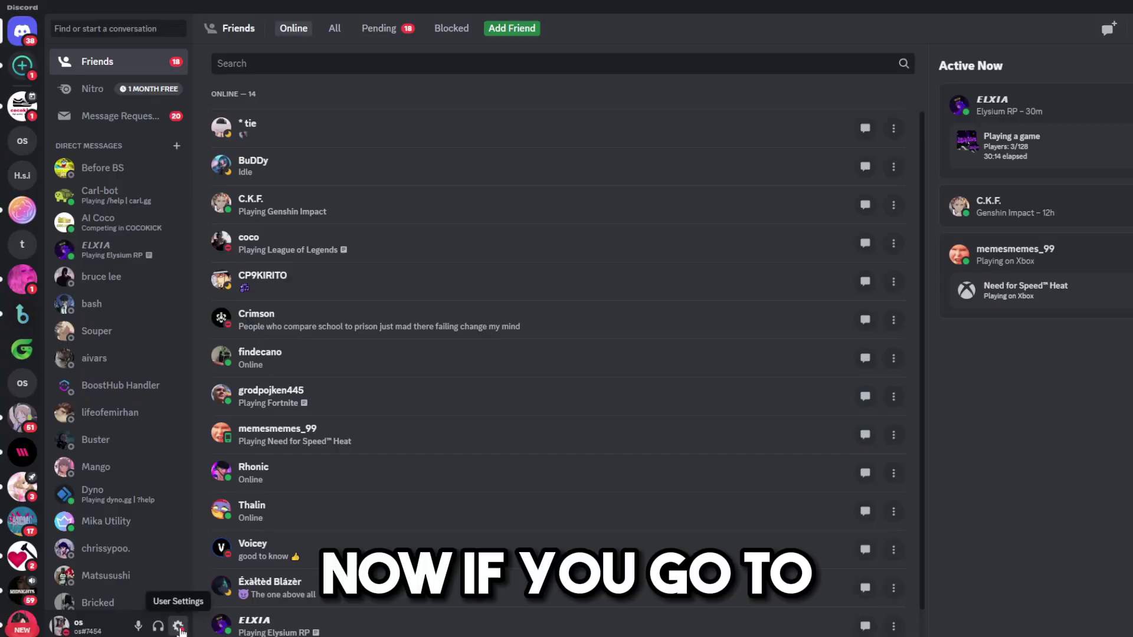
# Reopen the Vencord Plugins settings and search for "fake" to check the FakeNitro plugin
pyautogui.click(177, 625)
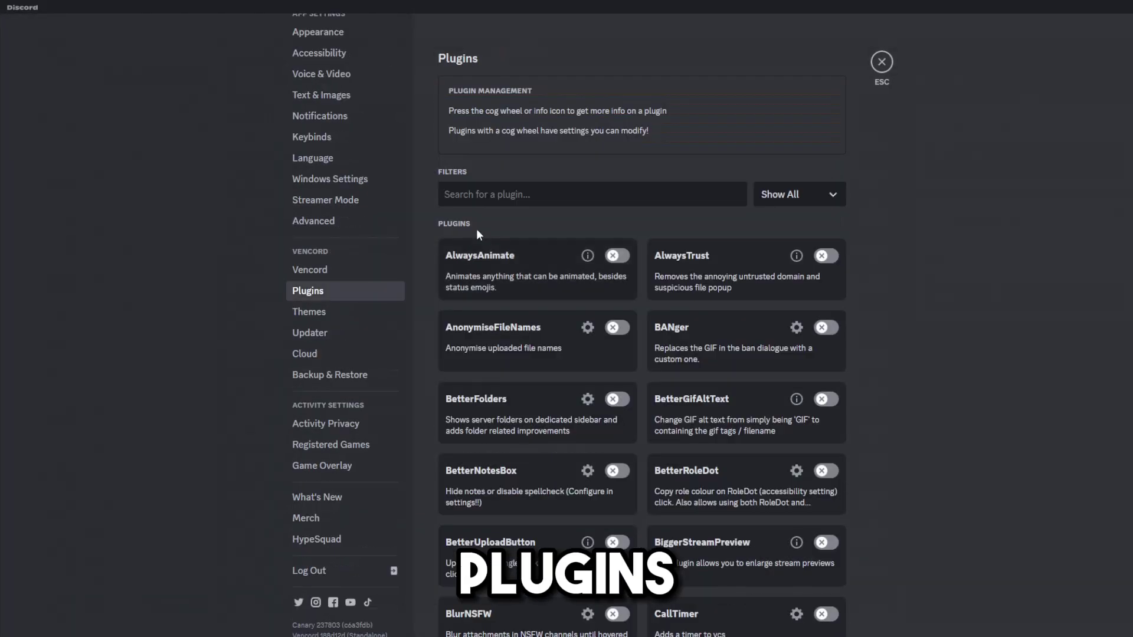
pyautogui.write('fake')
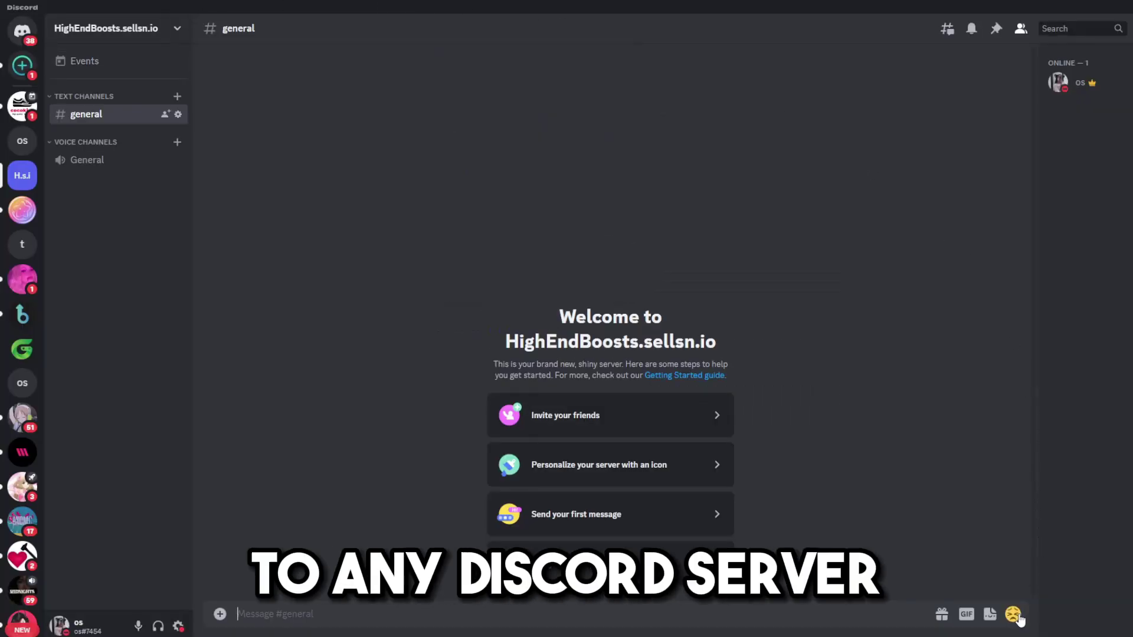
# Send the :0blz_dancedood: custom emoji from another server in the HighEndBoosts.sellsn.io server's general channel
pyautogui.click(1012, 615)
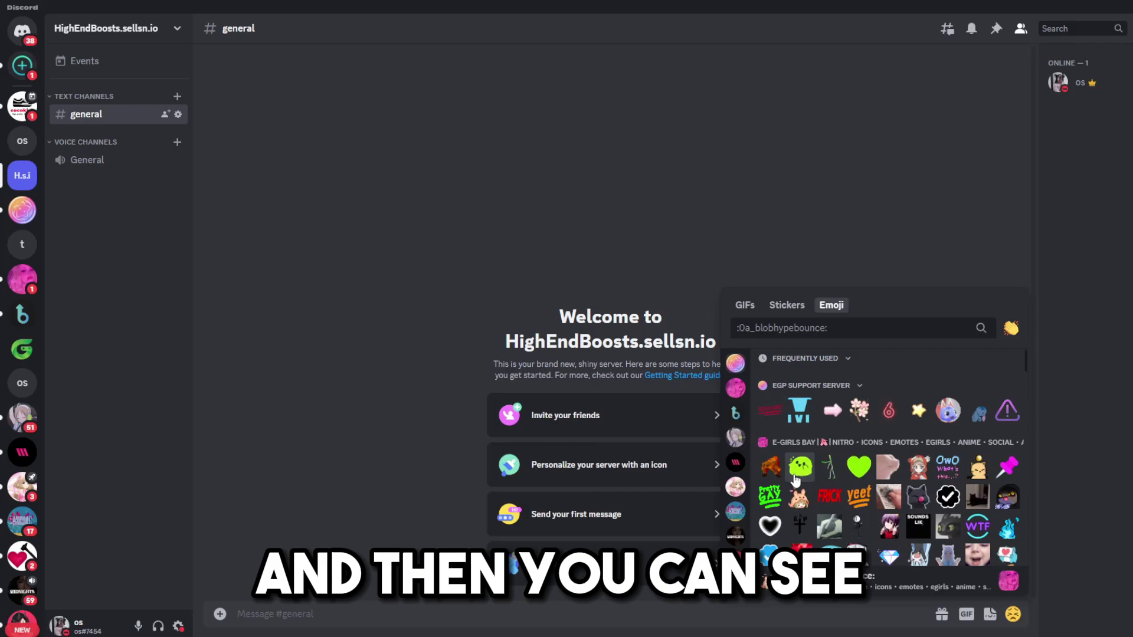
pyautogui.scroll(-5, 882, 466)
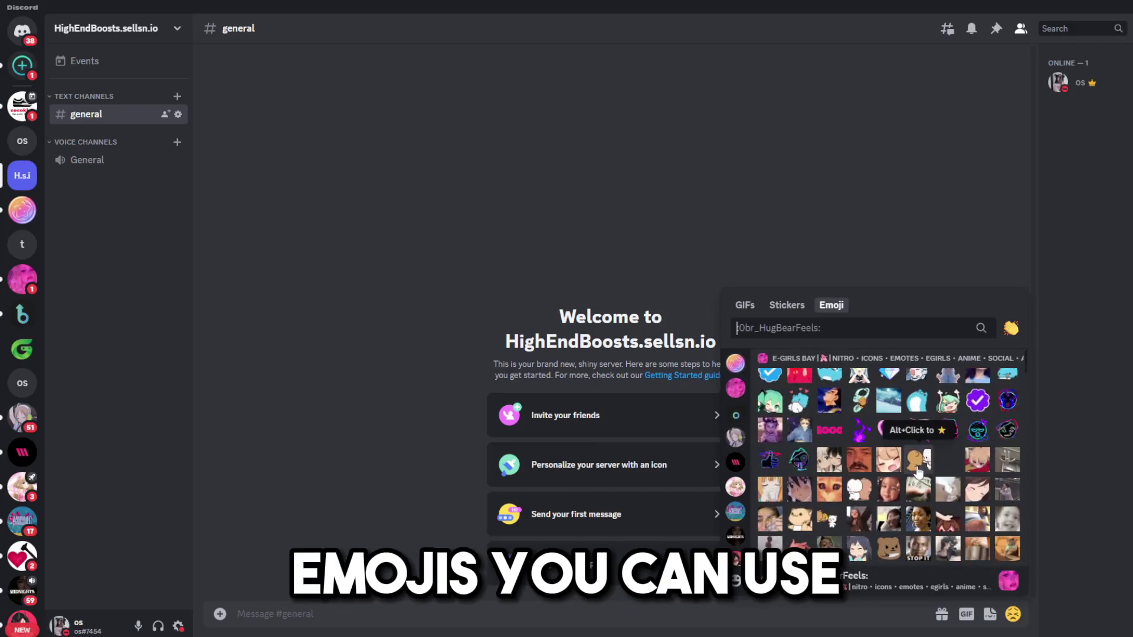
pyautogui.click(794, 434)
pyautogui.press('Return')
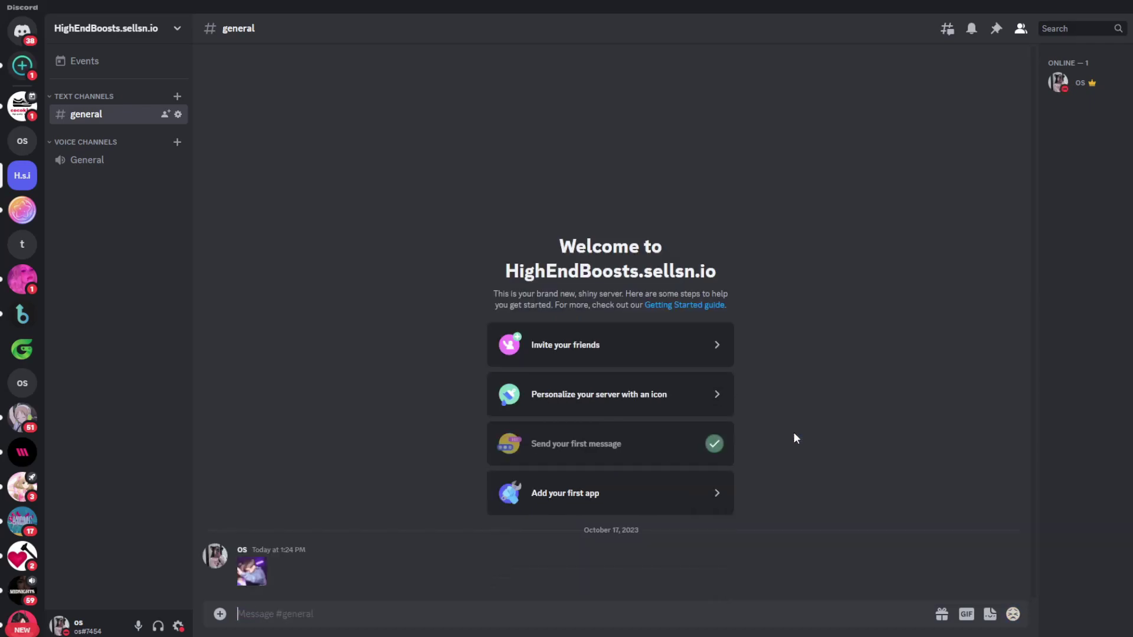
# Inspect the details of the emoji sent in the general channel and close them
pyautogui.click(262, 579)
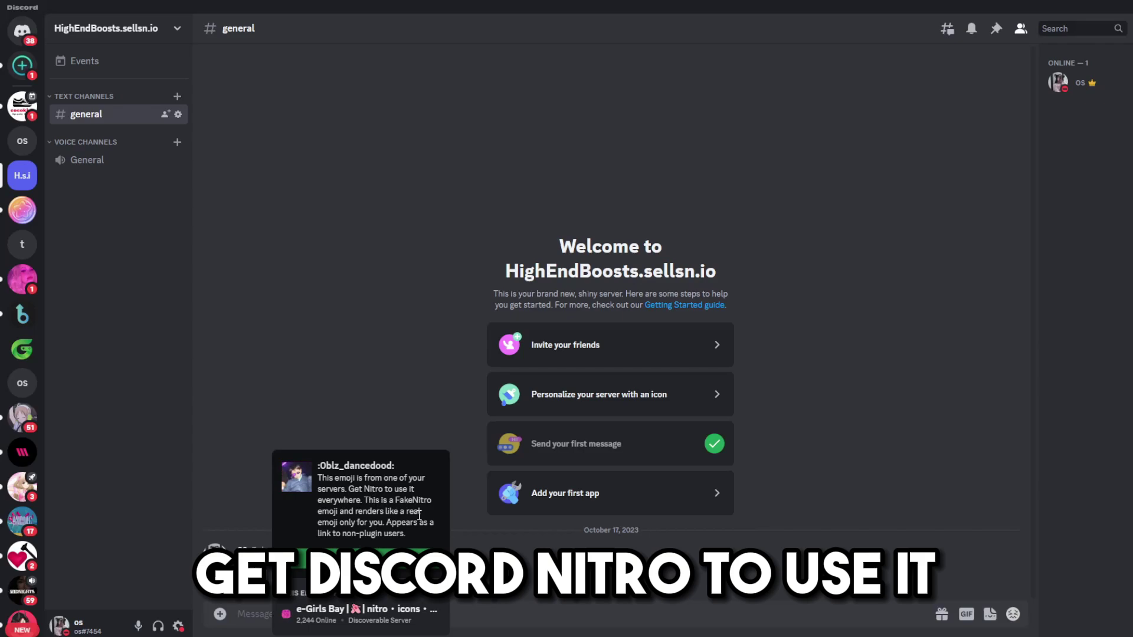
pyautogui.press('Escape')
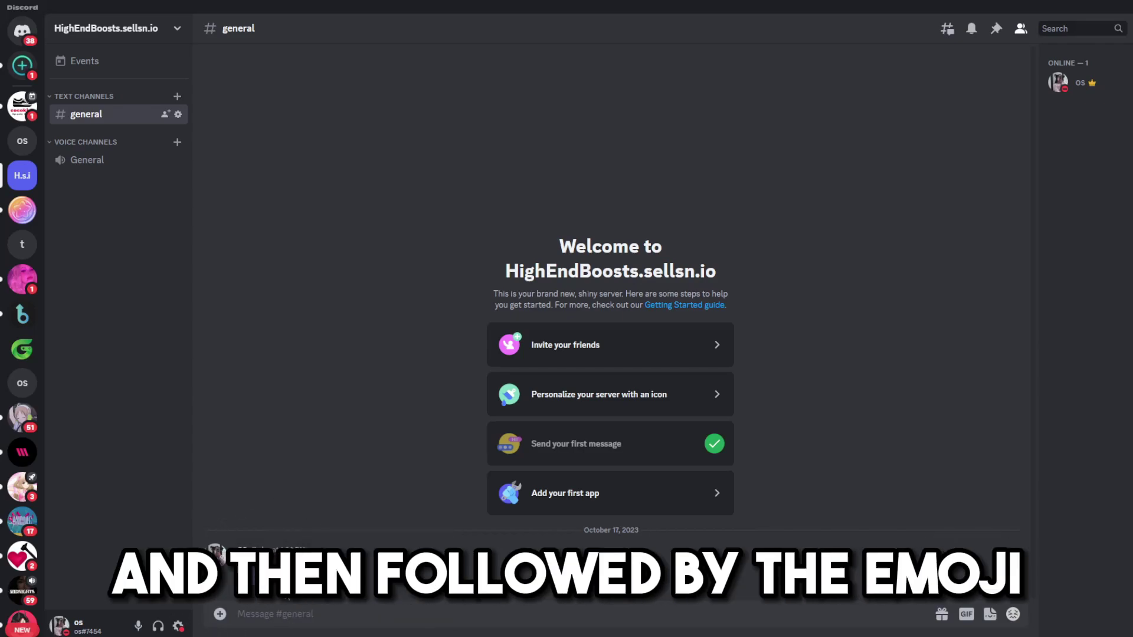
pyautogui.write('https://cdn.discordapp.com/emojis/845696773837684756.gif?size=96&quality=lossless')
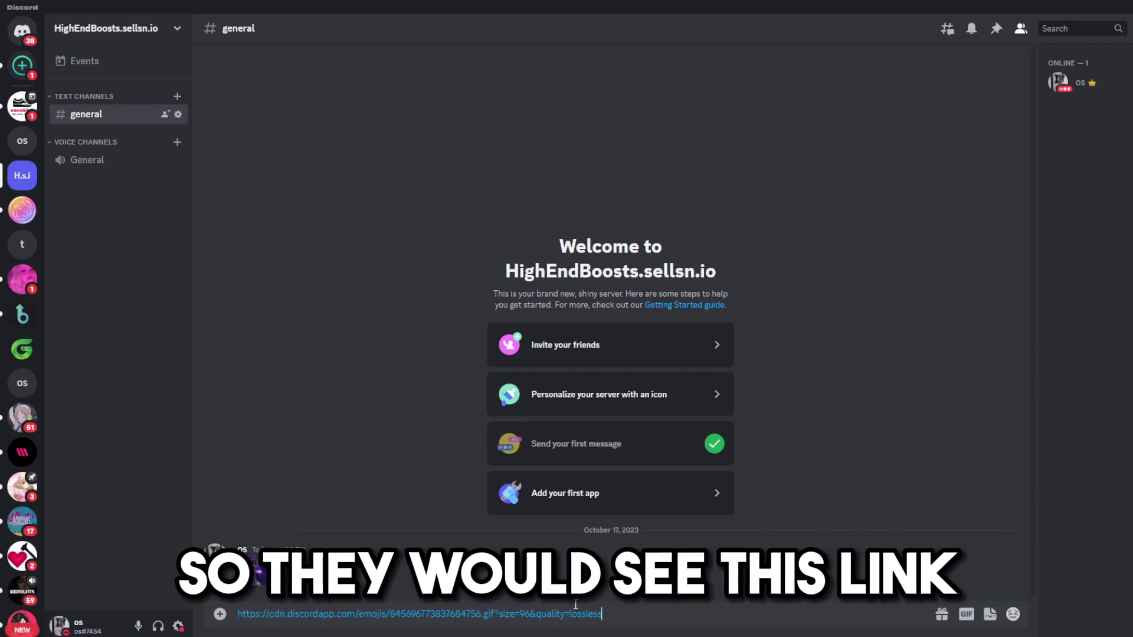
pyautogui.moveTo(649, 614); pyautogui.dragTo(237, 614)
pyautogui.click(636, 617)
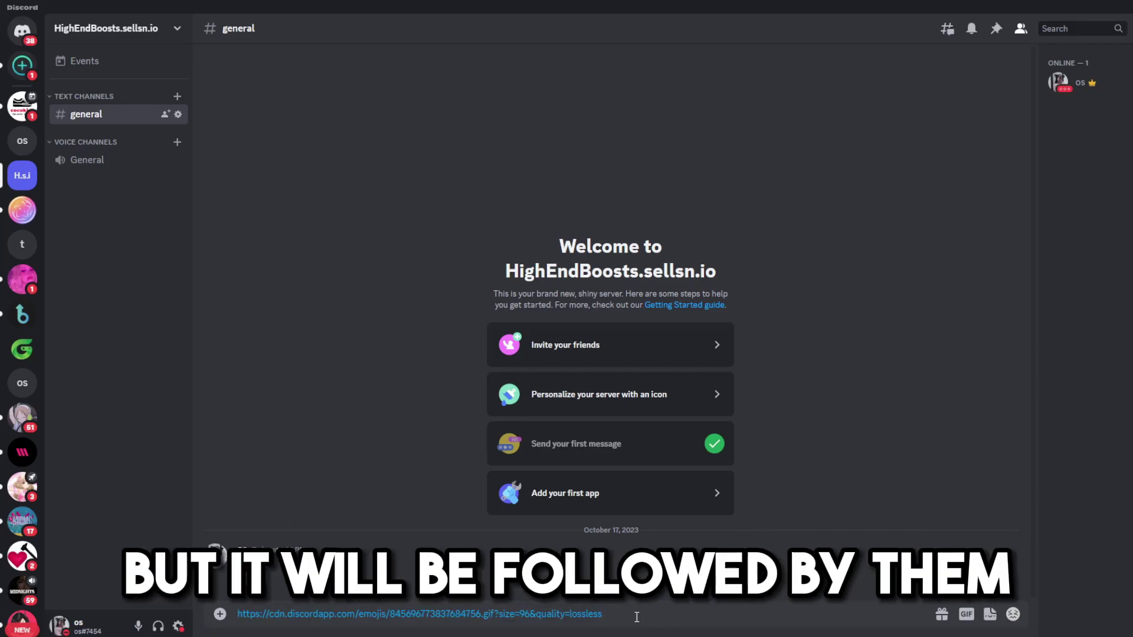
pyautogui.press('Return')
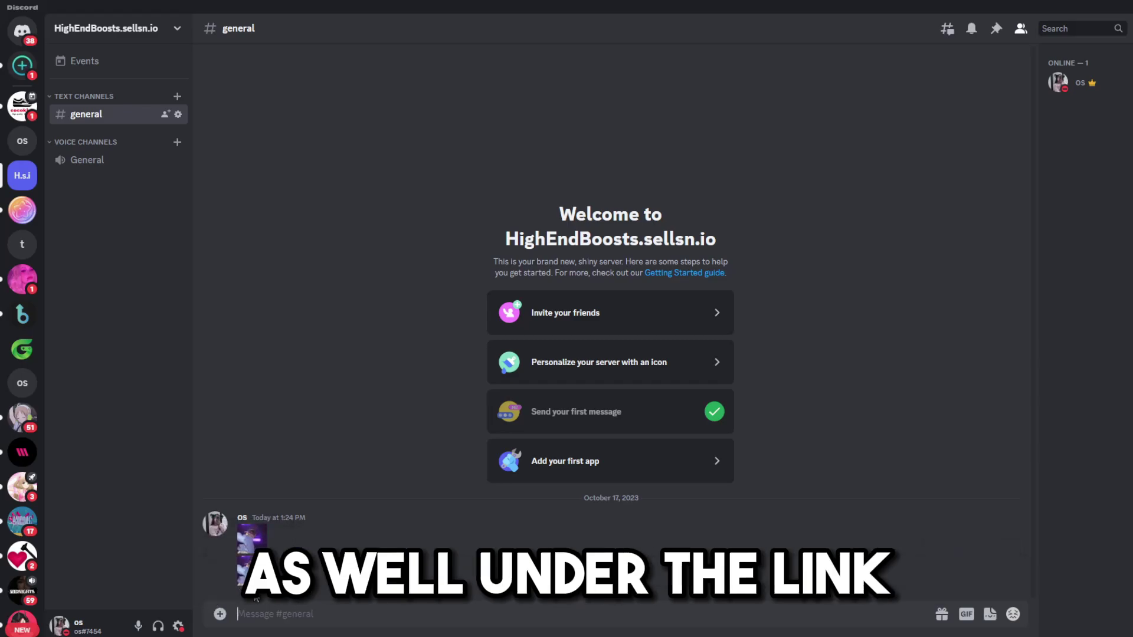
# Browse the custom emojis available from other servers and close the emoji picker
pyautogui.click(1013, 614)
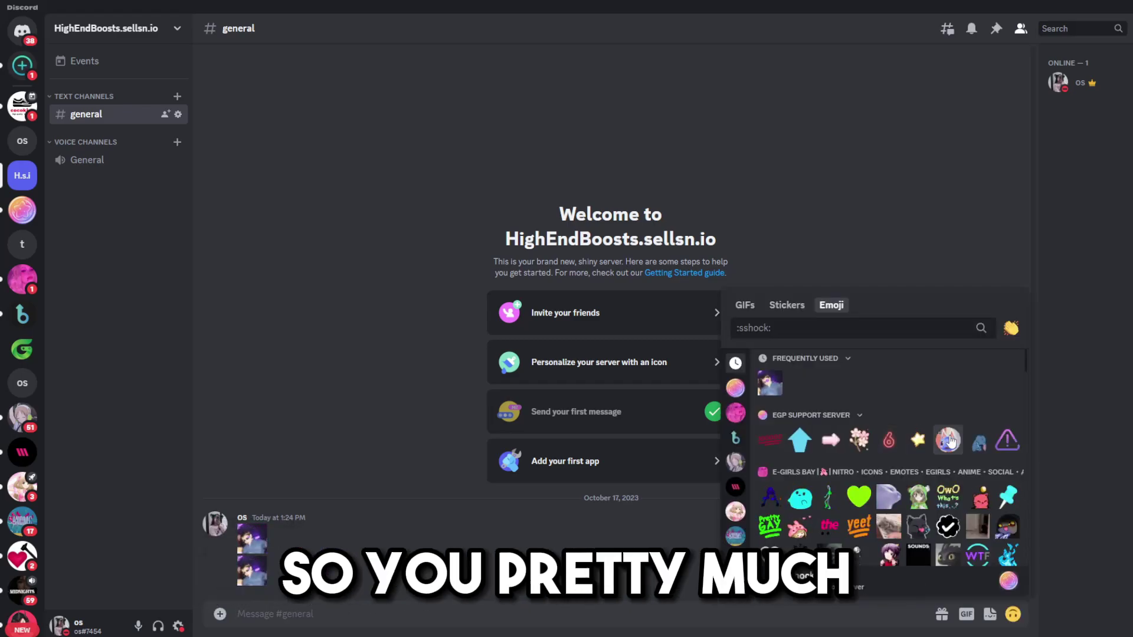
pyautogui.scroll(-10, 950, 454)
pyautogui.scroll(-10, 950, 454)
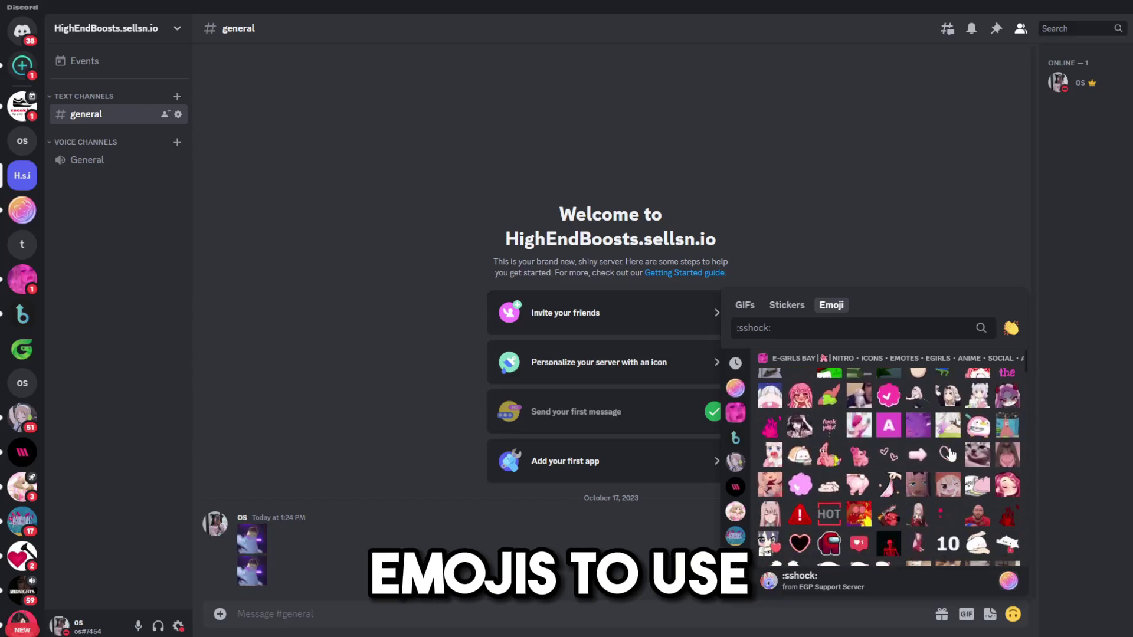
pyautogui.press('Escape')
# Send the yellow-hooded character sticker from another server twice in the general channel
pyautogui.click(990, 615)
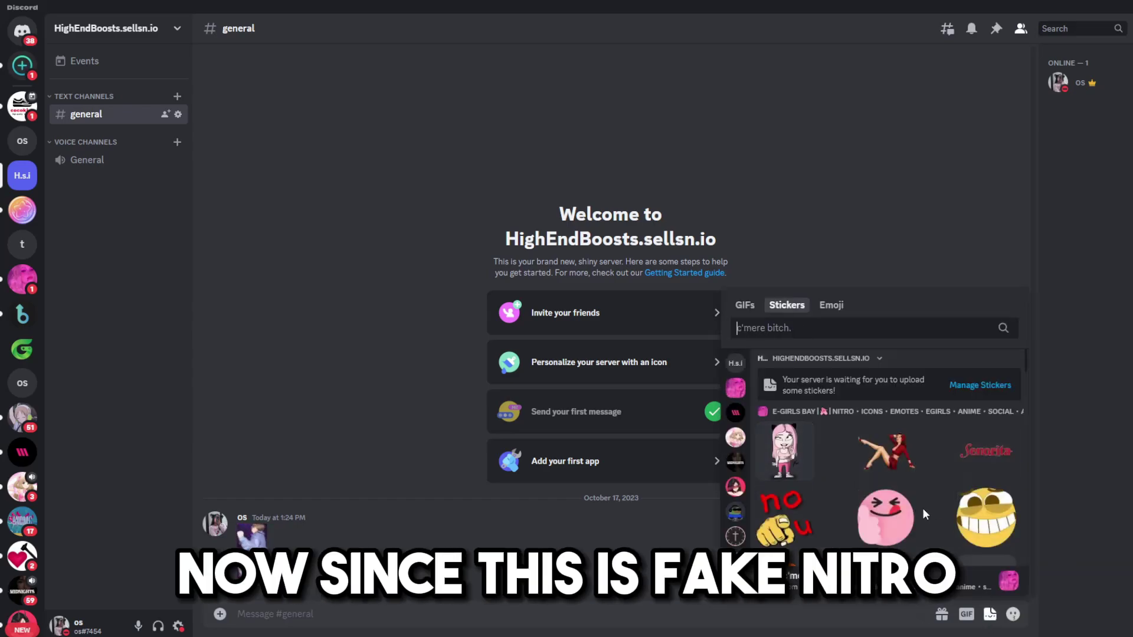
pyautogui.scroll(-5, 923, 508)
pyautogui.scroll(-10, 935, 451)
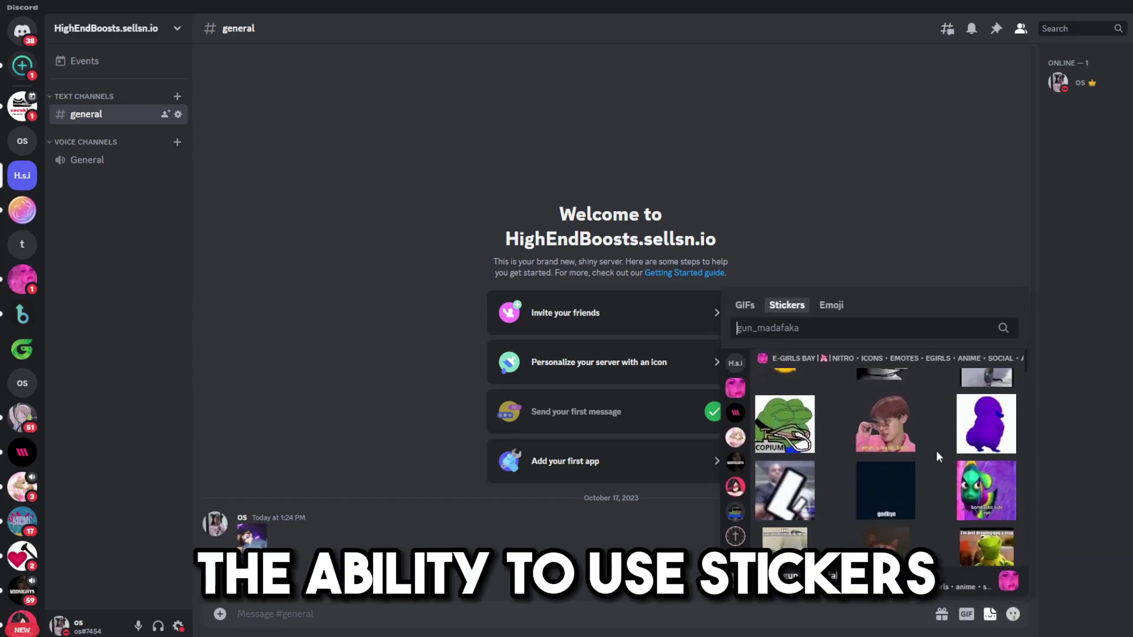
pyautogui.doubleClick(996, 409)
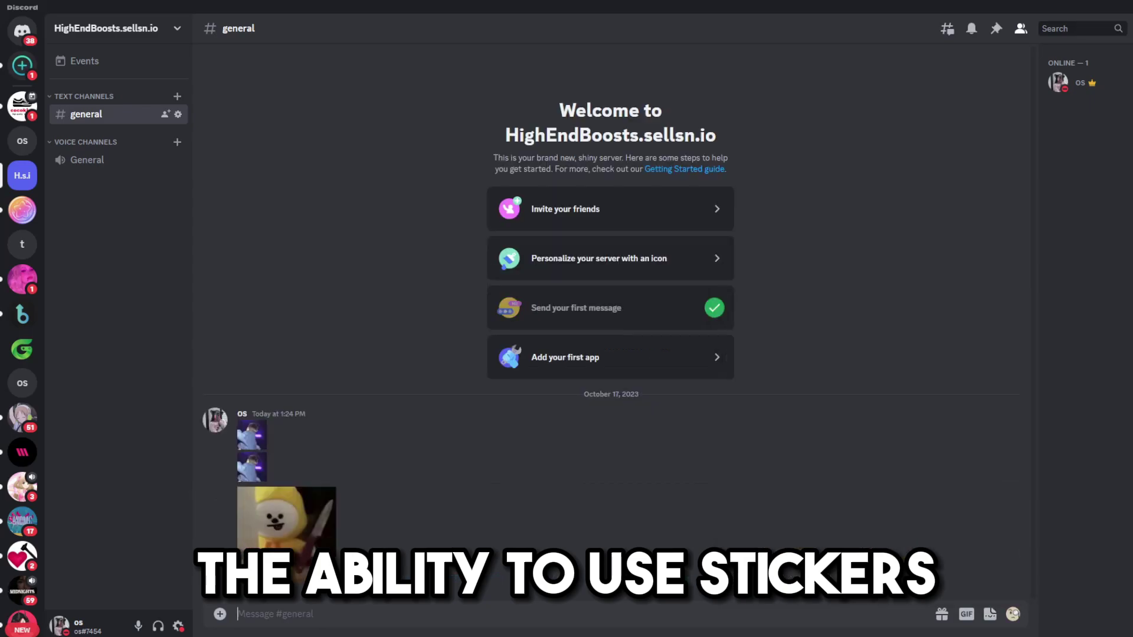
# Join the General voice channel and set up a screen share with Screen 1 as the source
pyautogui.click(95, 160)
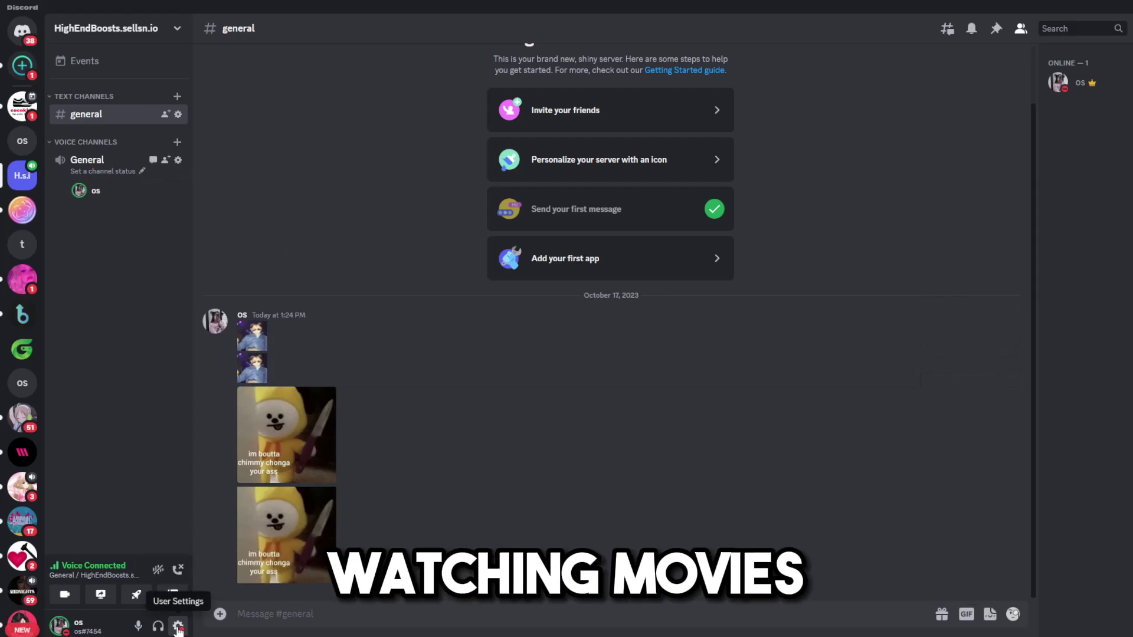
pyautogui.click(101, 595)
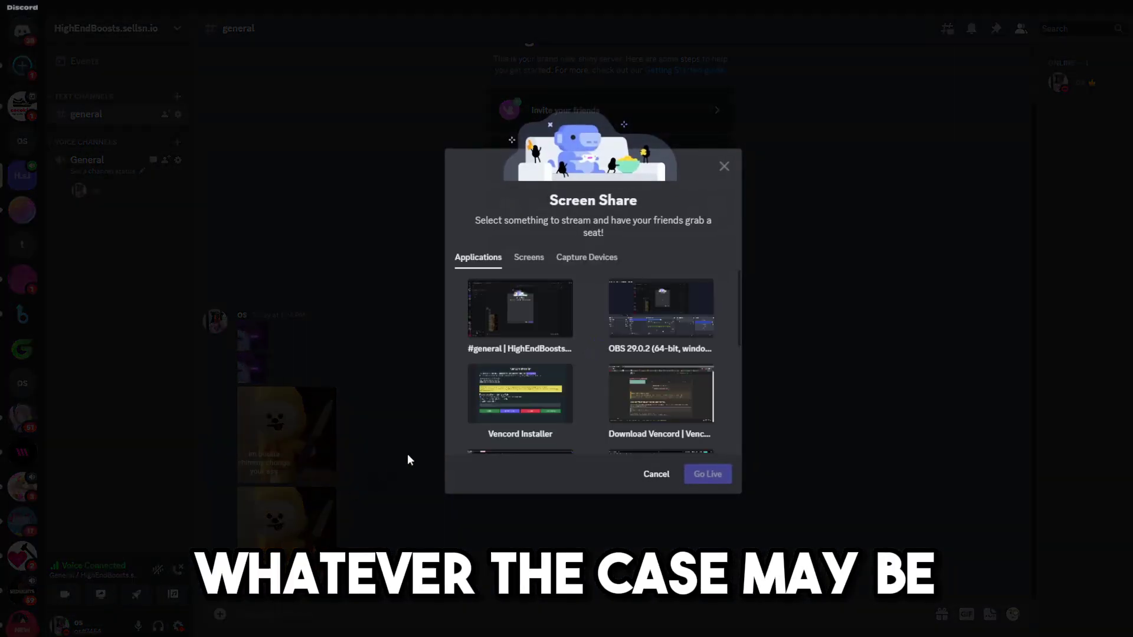
pyautogui.click(529, 257)
pyautogui.click(519, 307)
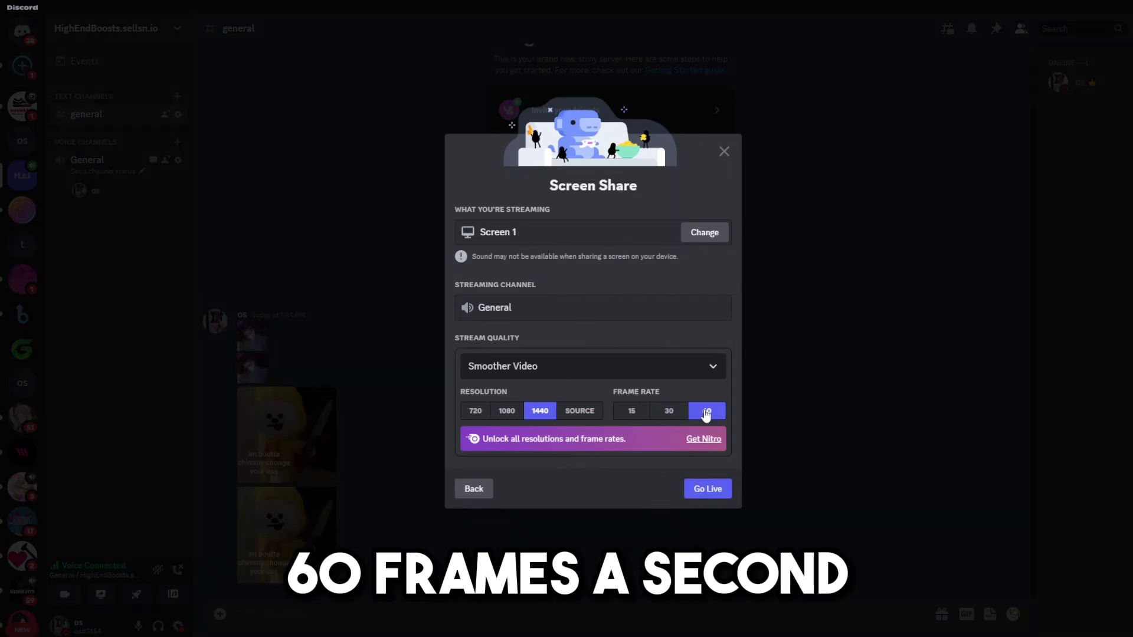
# Choose Smoother Video as the stream quality and go live with Screen 1 at 1440 resolution and 60 frames per second
pyautogui.click(622, 370)
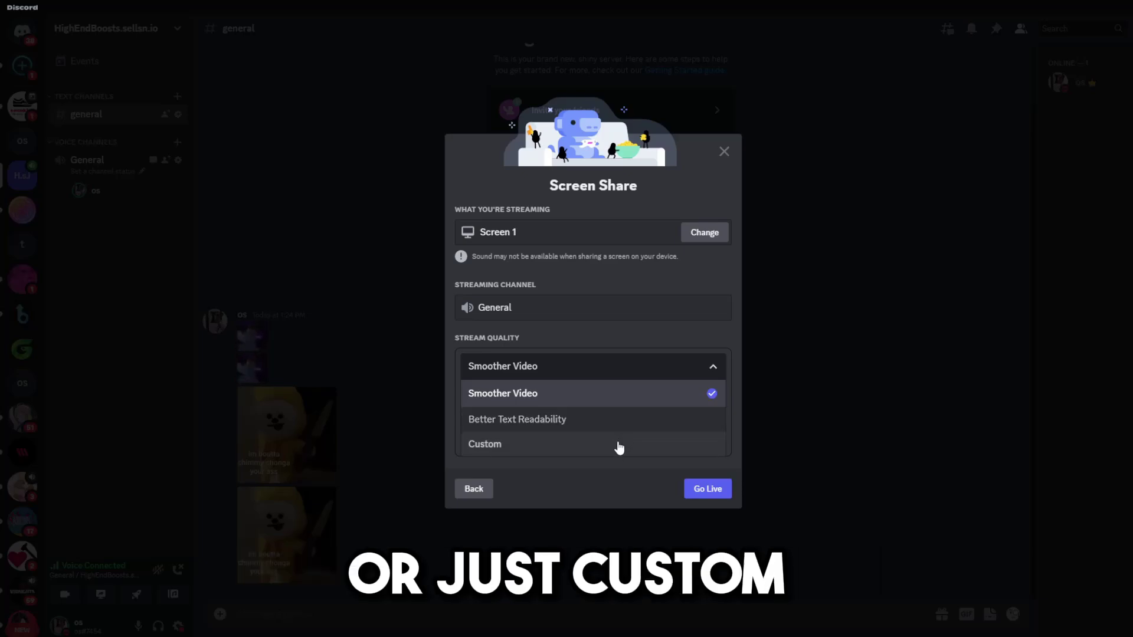
pyautogui.click(610, 393)
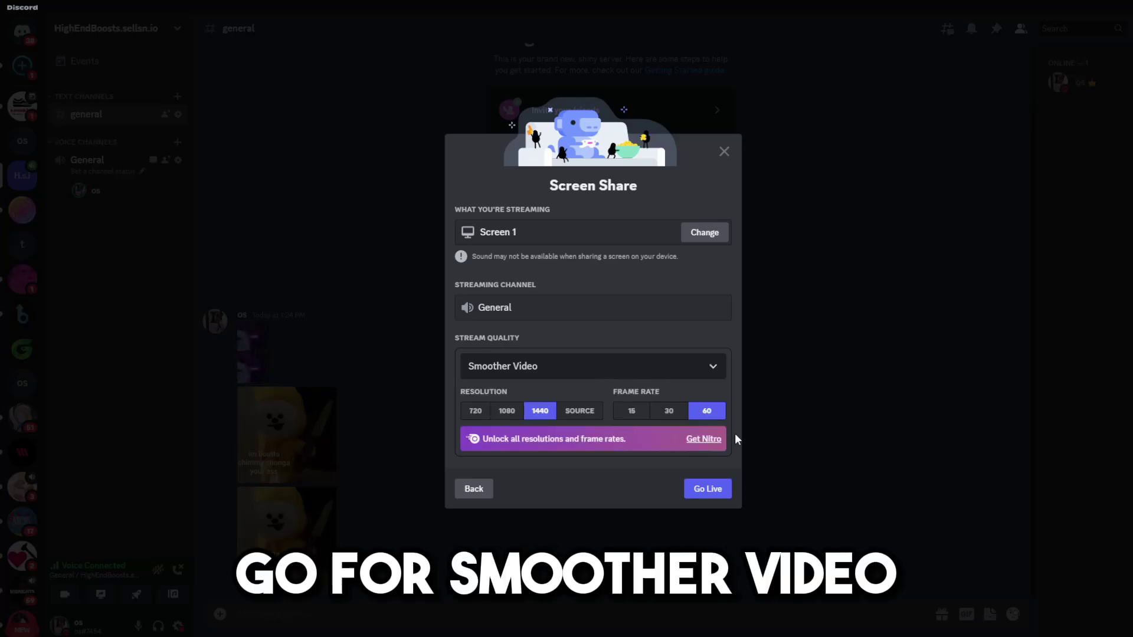
pyautogui.click(714, 490)
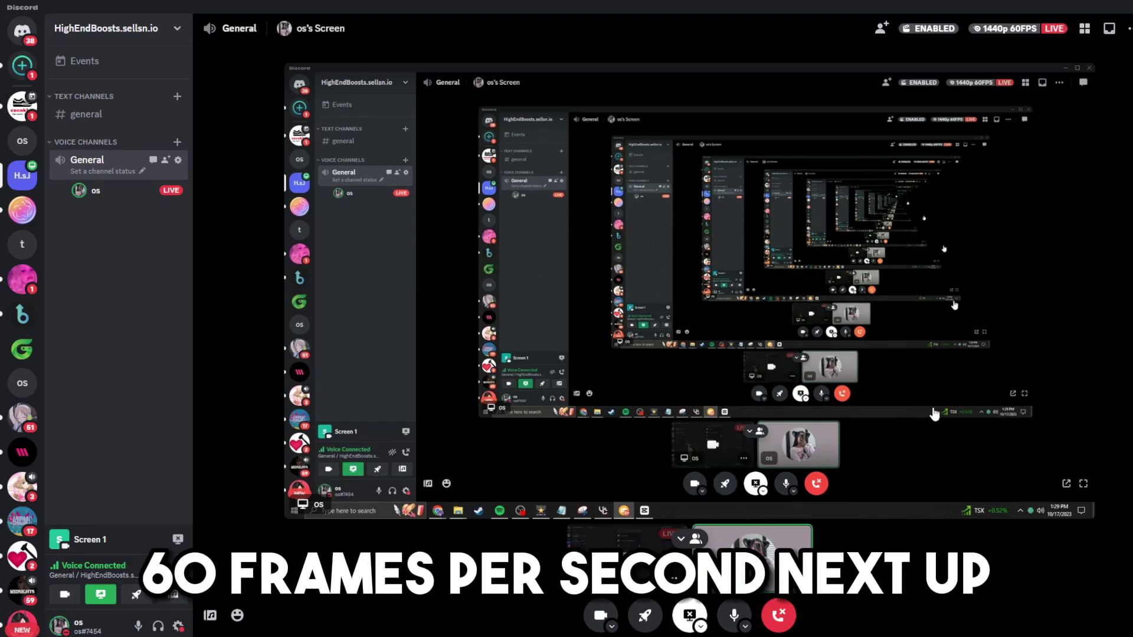
# Try out several Nitro color themes in the appearance settings, including Aurora and the red-to-black gradient, and switch back to the plain dark theme
pyautogui.click(177, 626)
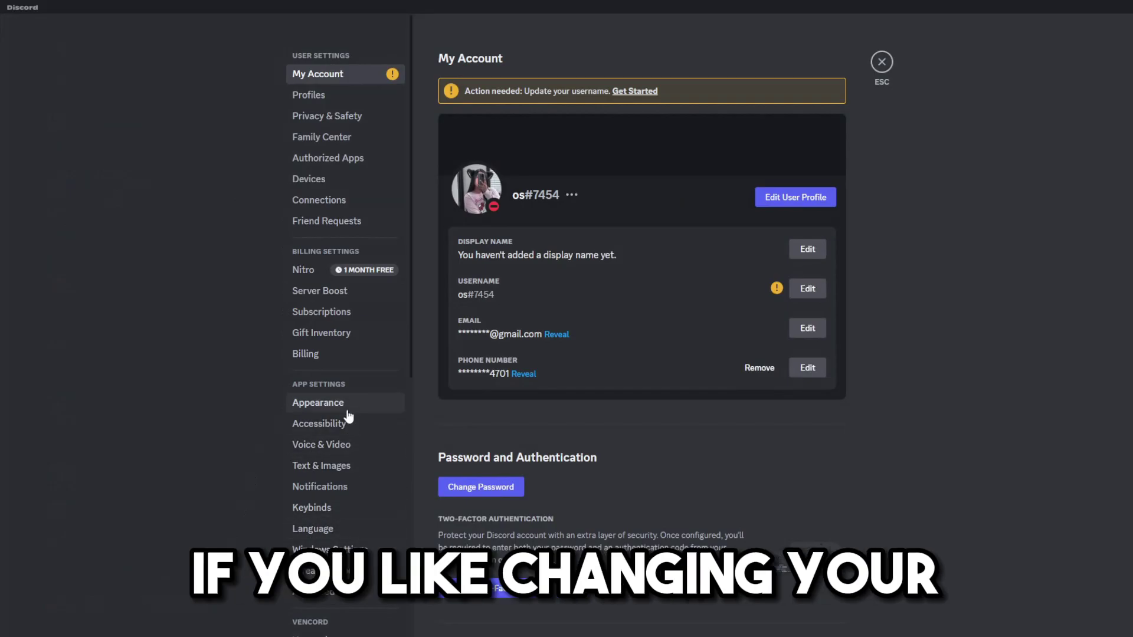
pyautogui.click(347, 407)
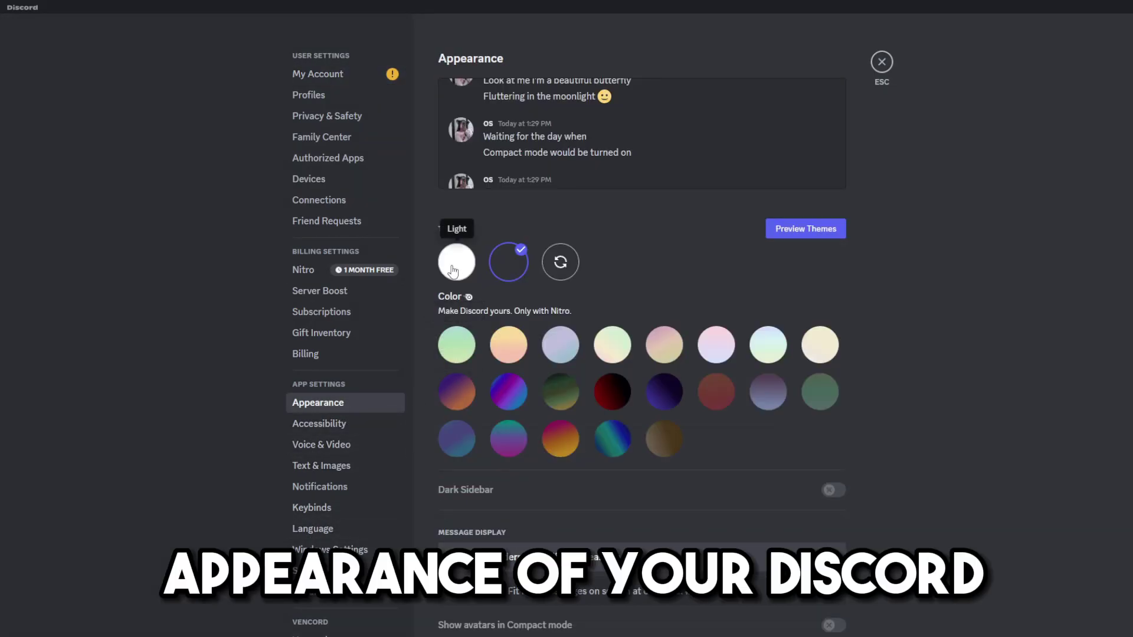
pyautogui.click(663, 451)
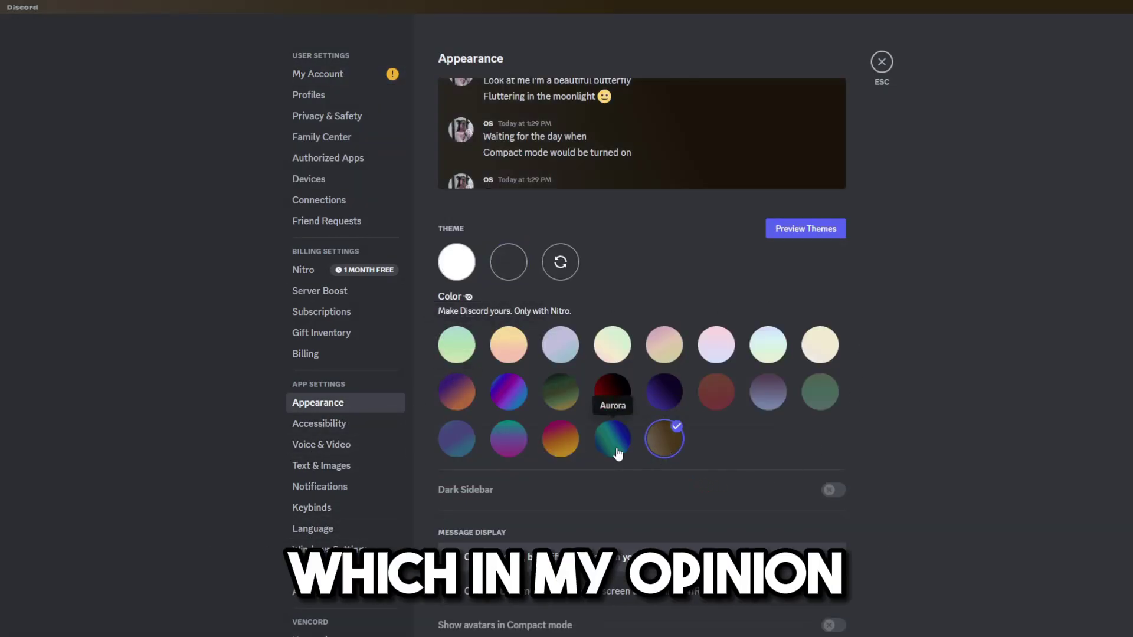
pyautogui.click(616, 453)
pyautogui.click(555, 444)
pyautogui.click(511, 445)
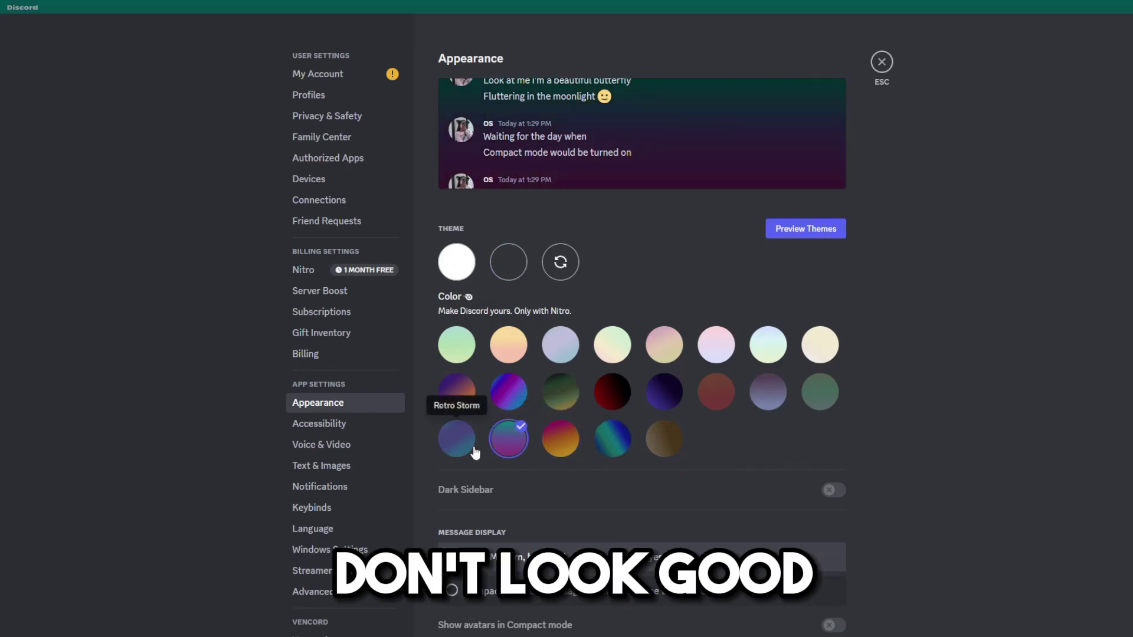
pyautogui.click(612, 392)
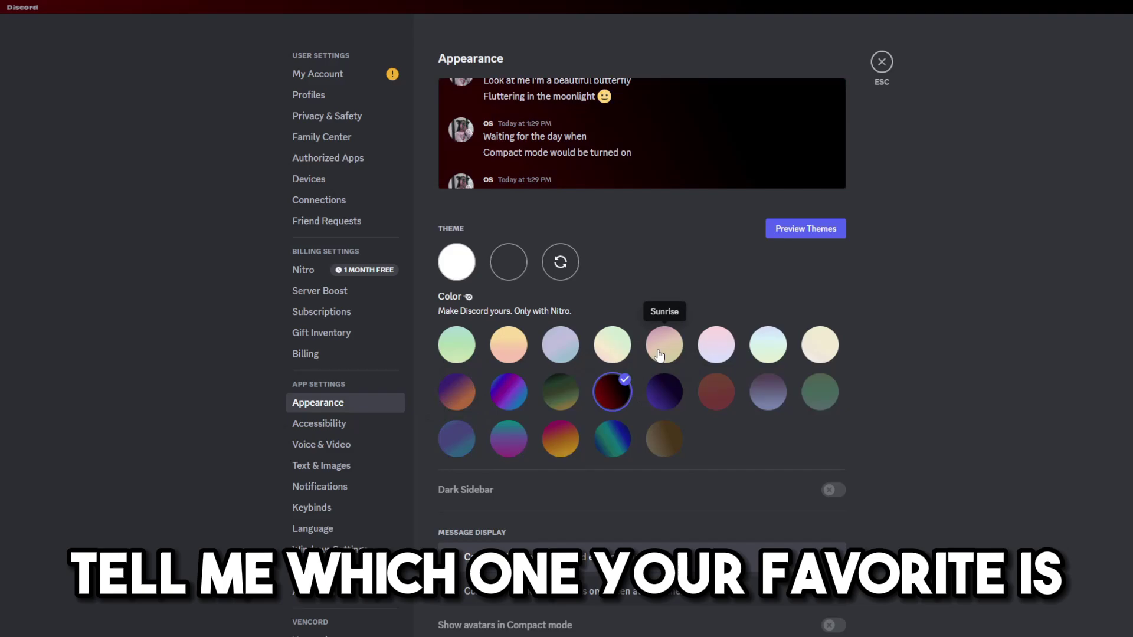
pyautogui.click(514, 271)
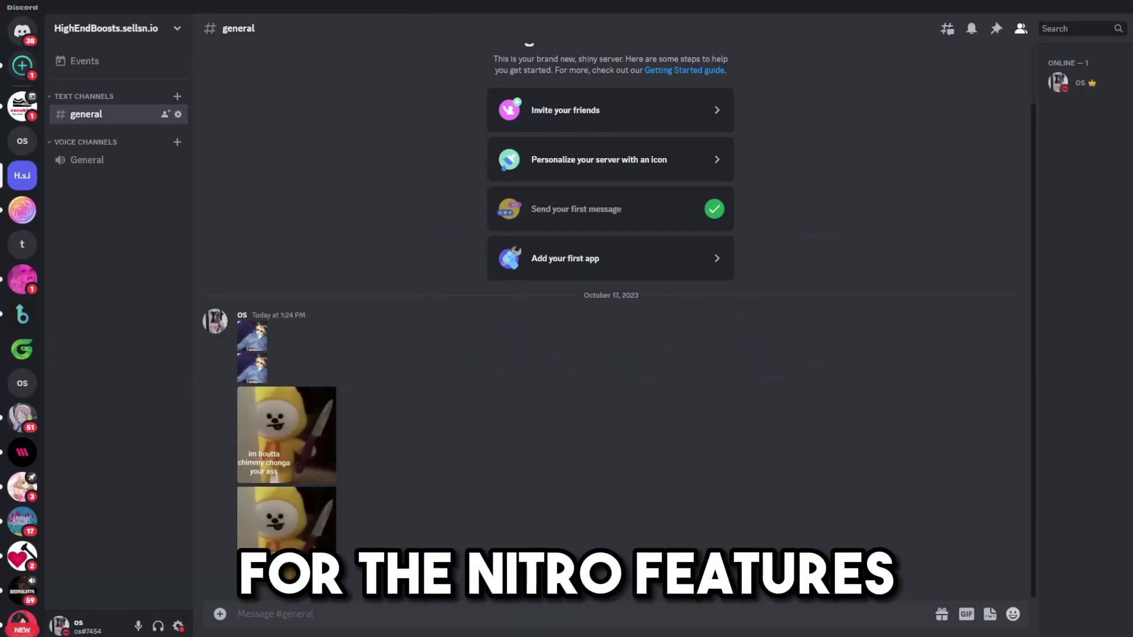
# Open the Vencord plugin list in the user settings and toggle one of the plugins further down
pyautogui.click(178, 626)
pyautogui.scroll(-3, 372, 445)
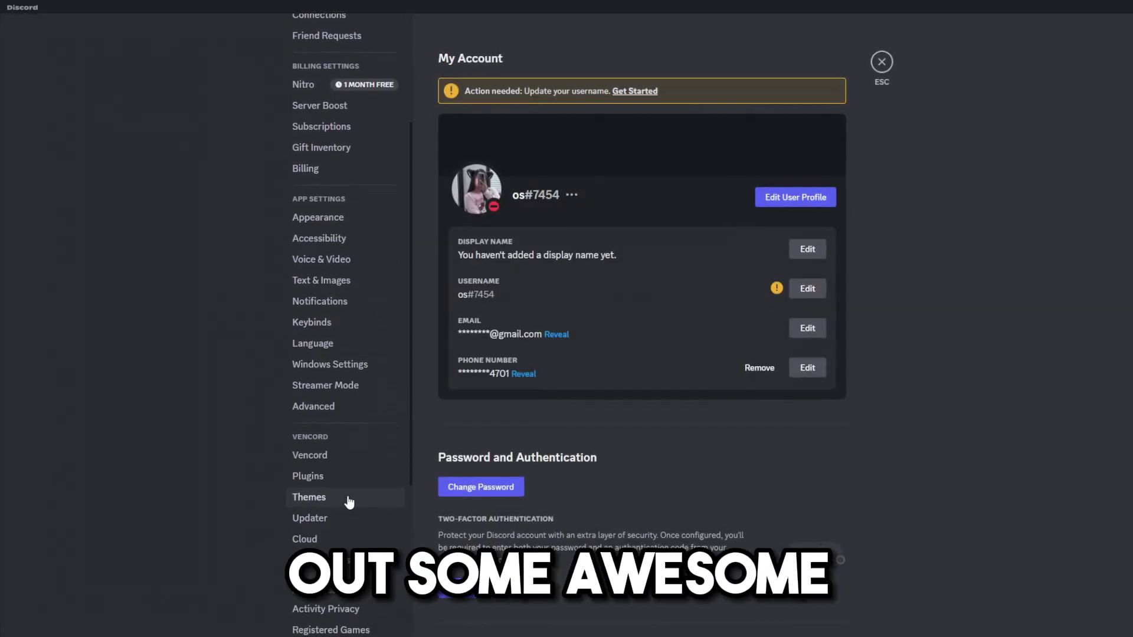
pyautogui.click(345, 475)
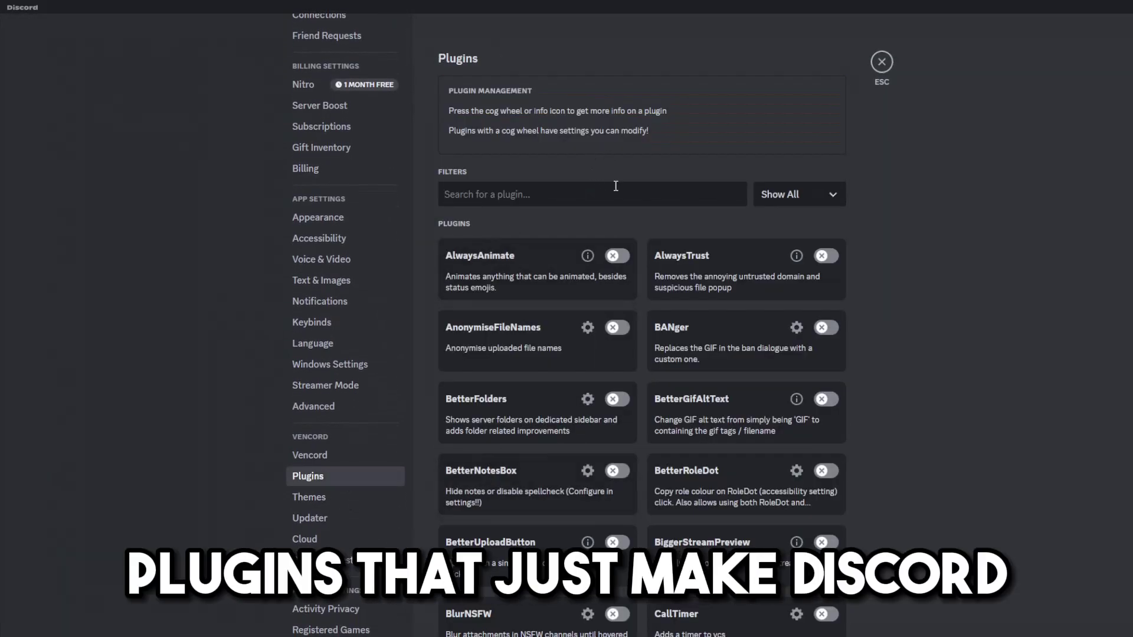
pyautogui.scroll(-2, 826, 555)
pyautogui.click(826, 552)
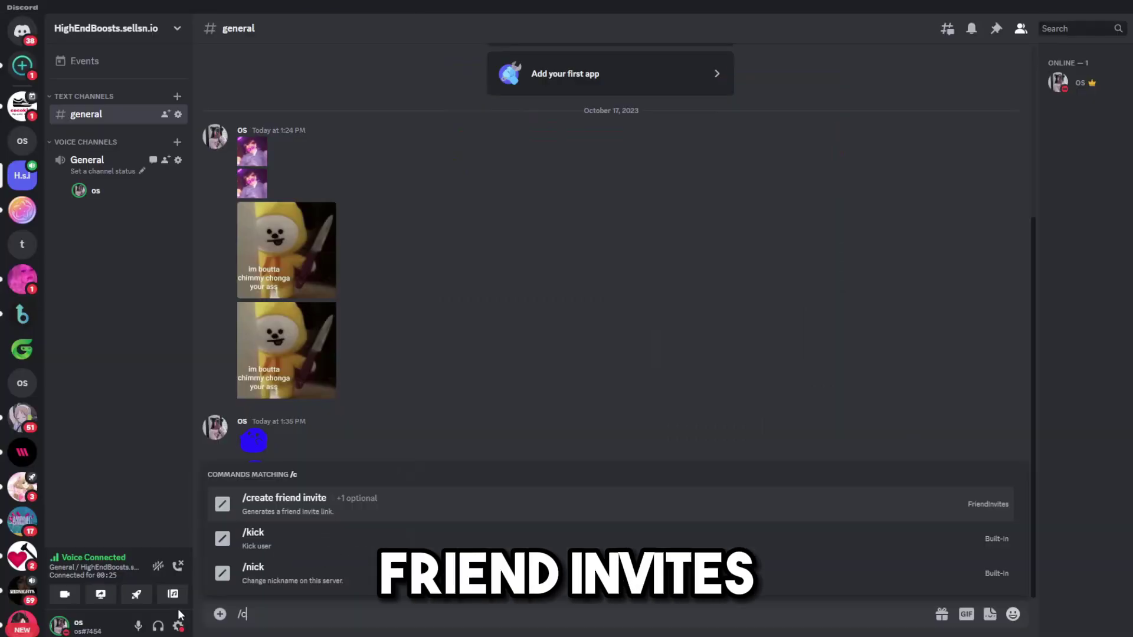
# Generate a friend invite link with the /create friend invite command in the general channel and open the Relationship Notifier notification
pyautogui.press('Tab')
pyautogui.press('Return')
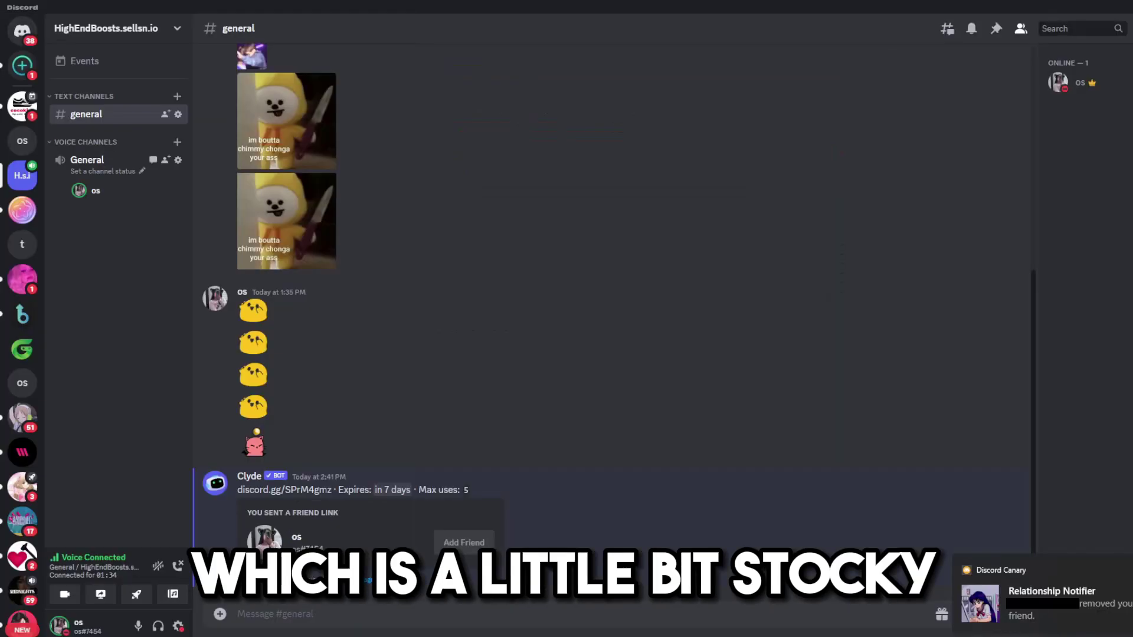
pyautogui.click(1033, 572)
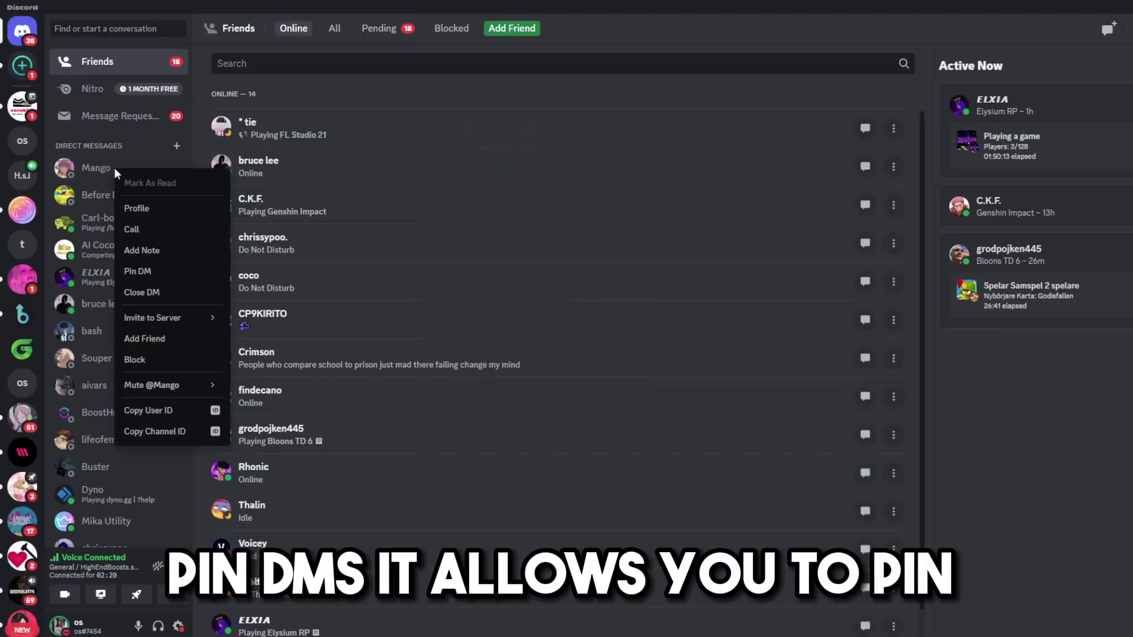
# Pin the first, second and fifth conversations of the direct messages list
pyautogui.click(188, 271)
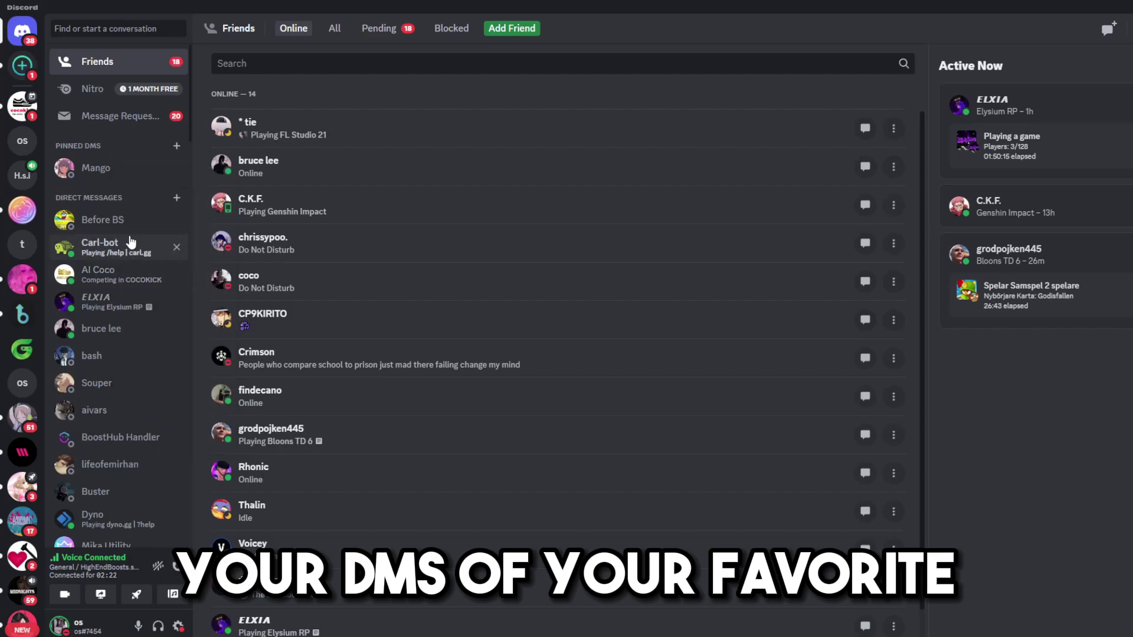
pyautogui.rightClick(113, 221)
pyautogui.click(178, 328)
pyautogui.rightClick(118, 304)
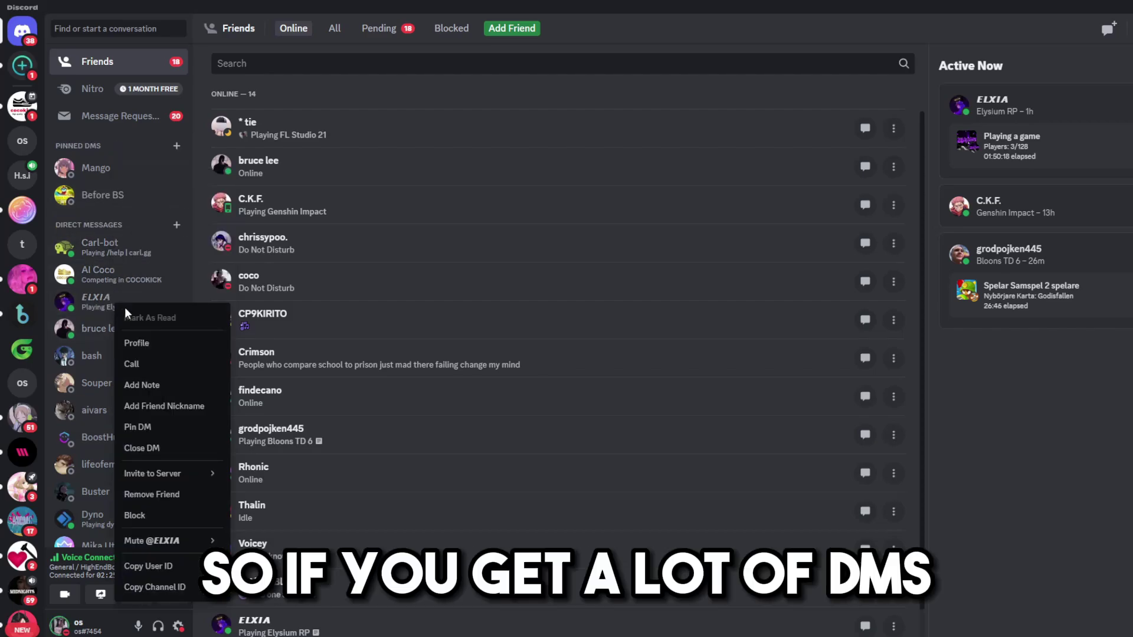
pyautogui.click(171, 428)
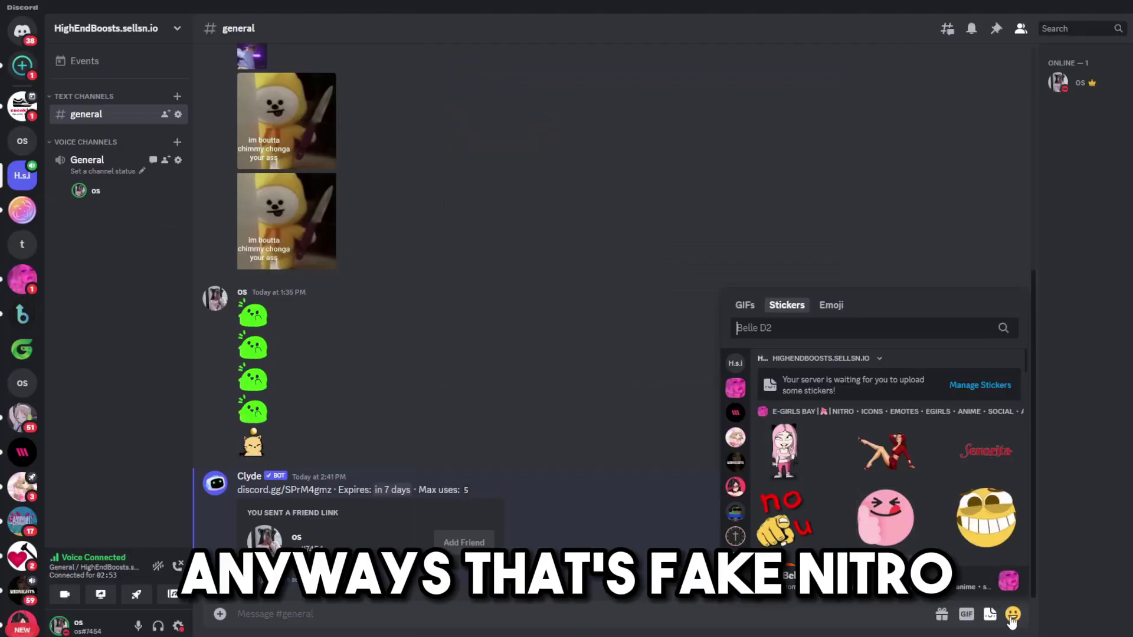
# Open the emoji picker in the general channel and start streaming Screen 1 to the General voice channel at 1440 resolution
pyautogui.click(1012, 614)
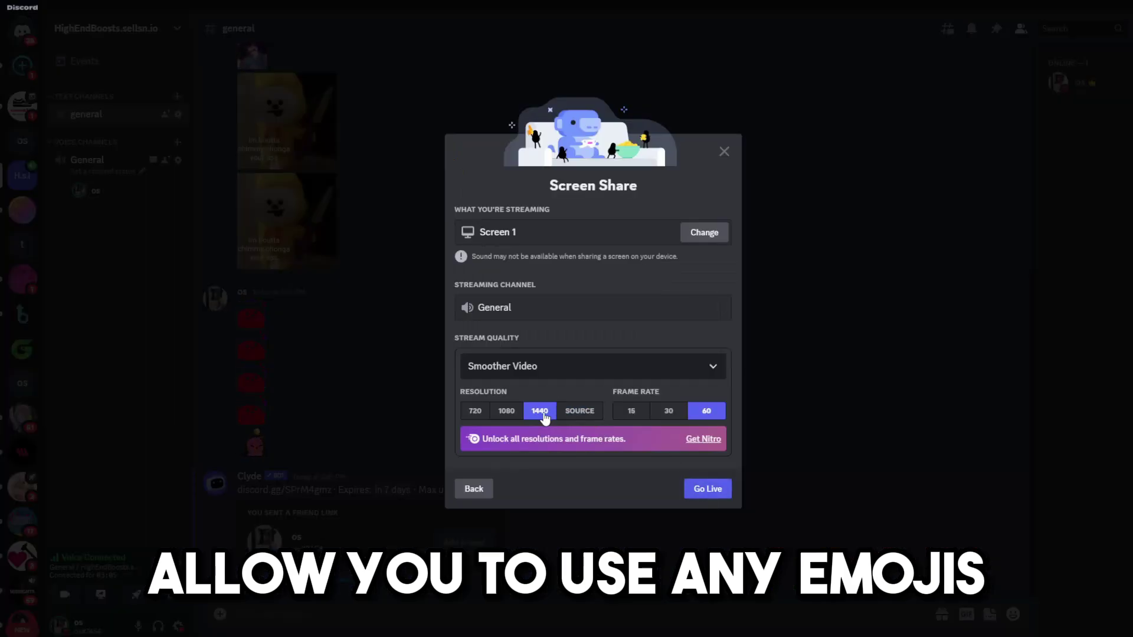
pyautogui.click(678, 413)
pyautogui.click(708, 489)
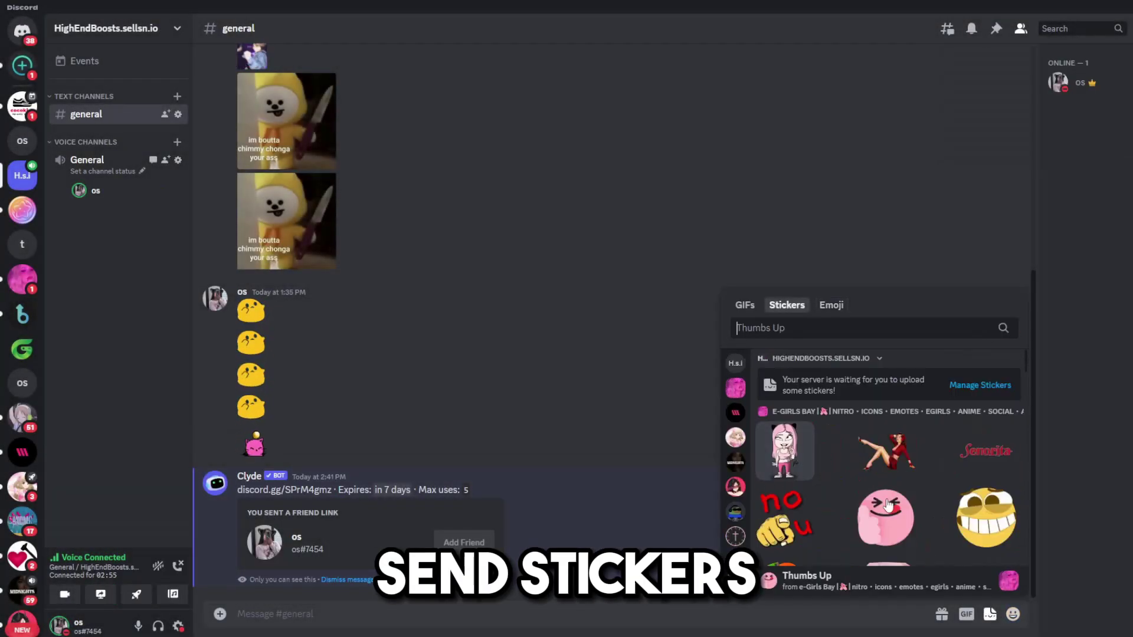
# Browse the stickers available from other servers and disconnect from the General voice channel
pyautogui.scroll(-2, 874, 483)
pyautogui.scroll(-5, 873, 478)
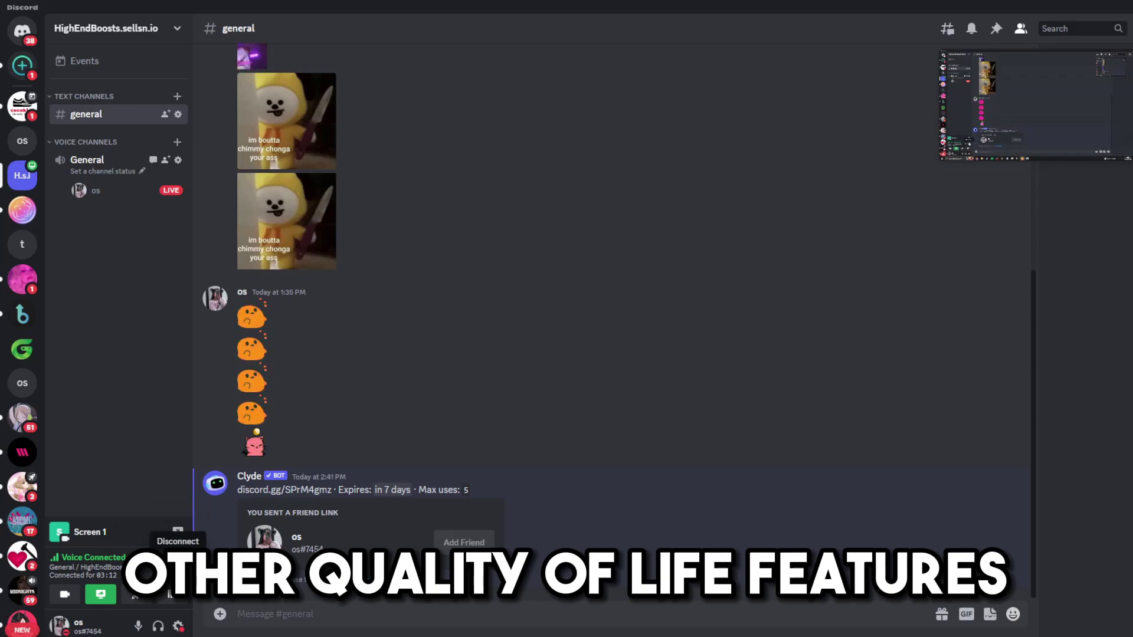
pyautogui.click(177, 562)
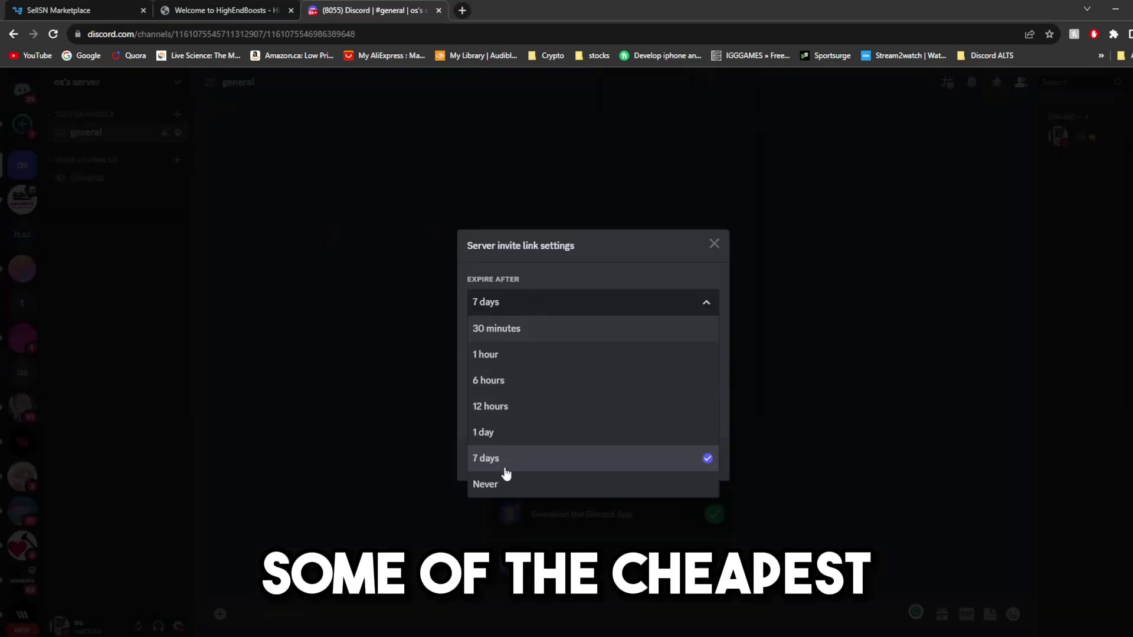
# In the browser, set the server invite link to expire Never and look through the HighEndBoosts checkout form down to the payment methods
pyautogui.click(507, 487)
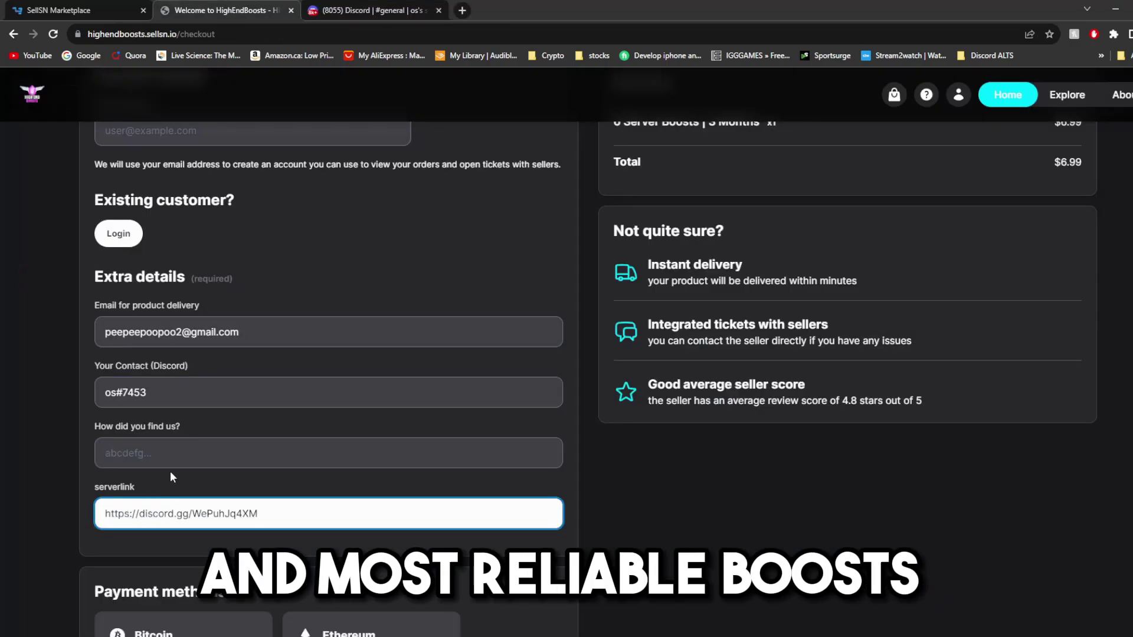
pyautogui.scroll(-4, 173, 476)
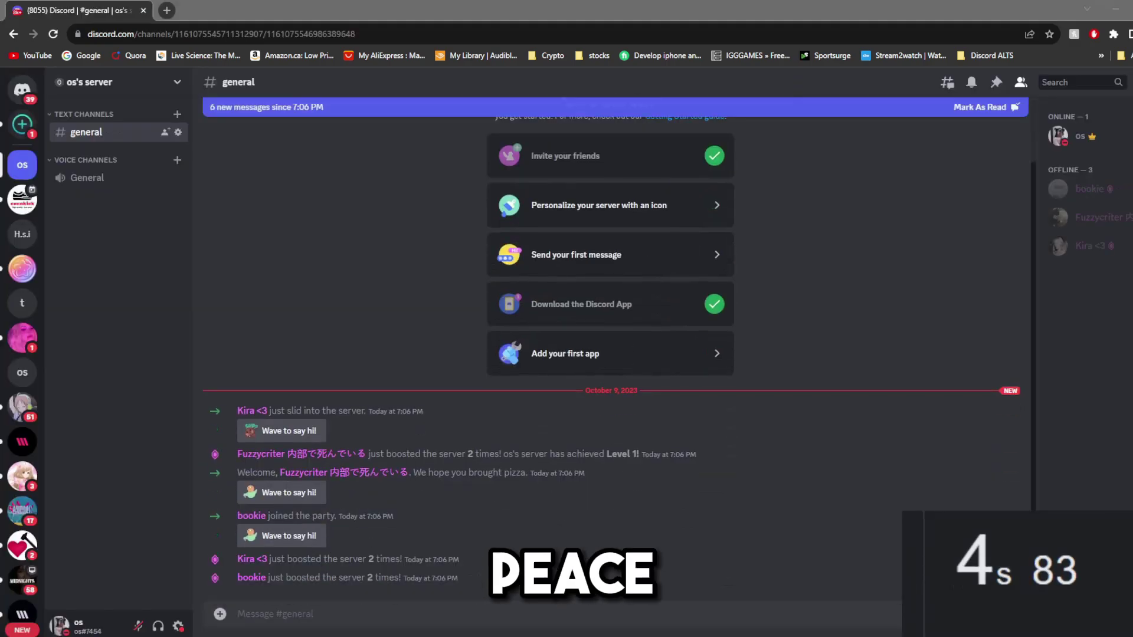